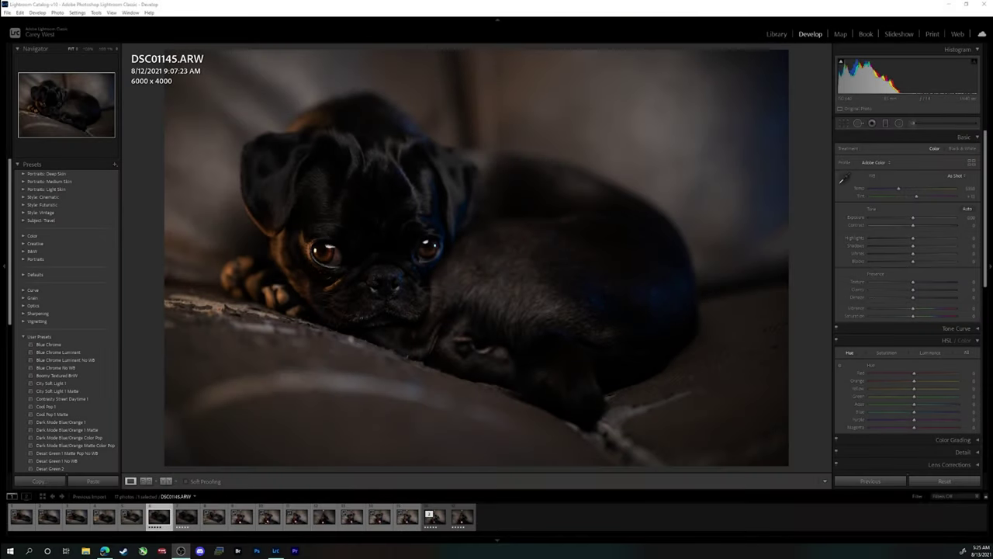
Step: Start adjusting the exposure of DSC01145.ARW in the Develop module
click(902, 217)
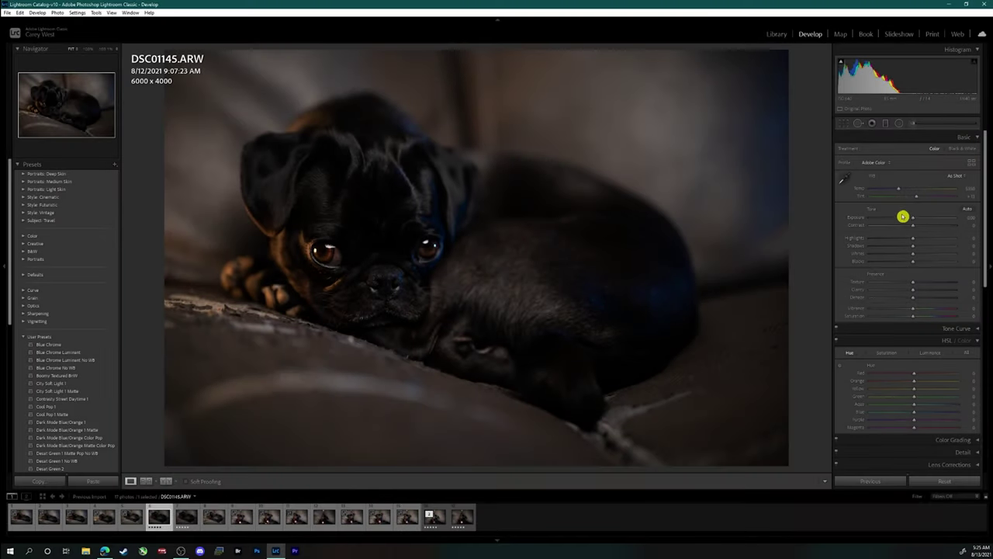
Step: Raise exposure to +0.84 and send the photo to Photoshop for editing
drag(916, 219, 919, 219)
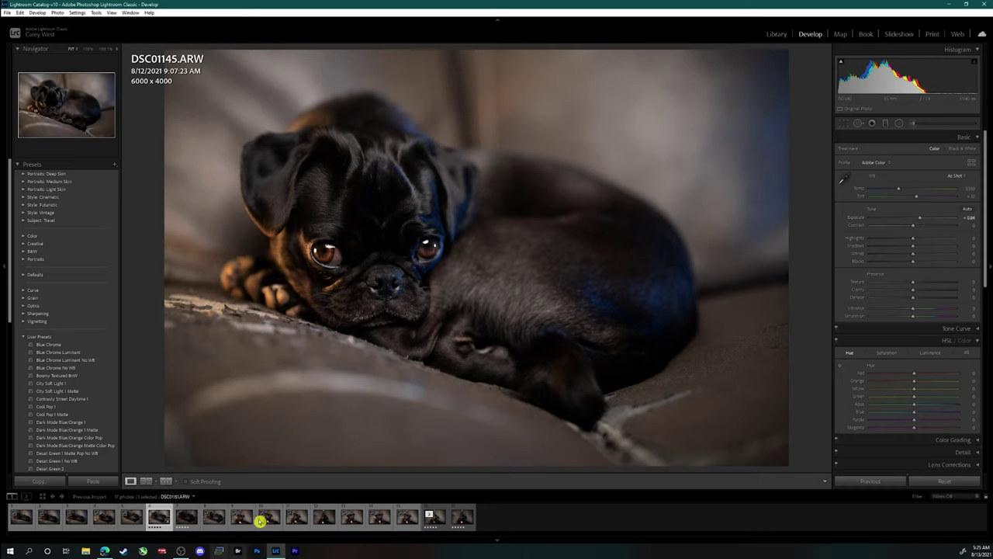
right_click(154, 519)
mouse_move(173, 333)
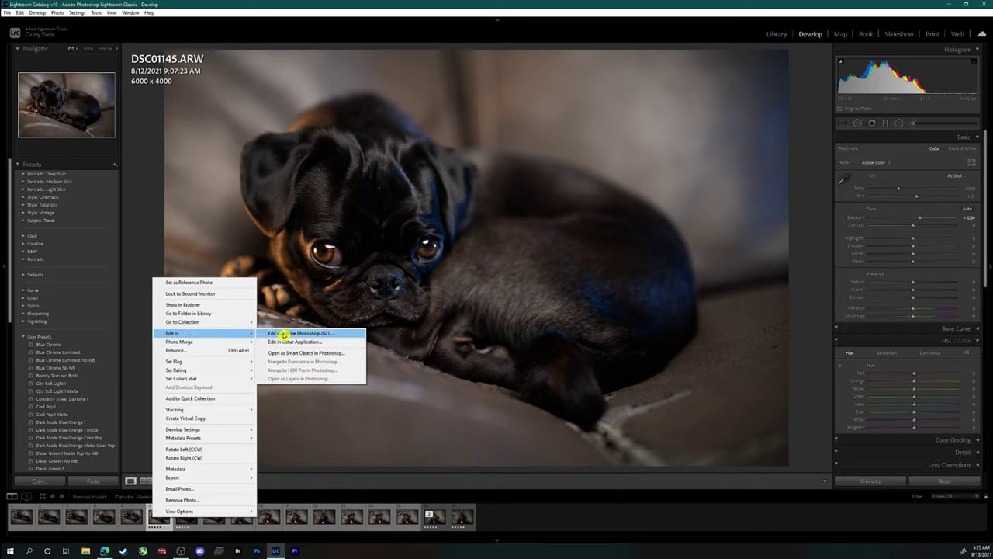
click(297, 337)
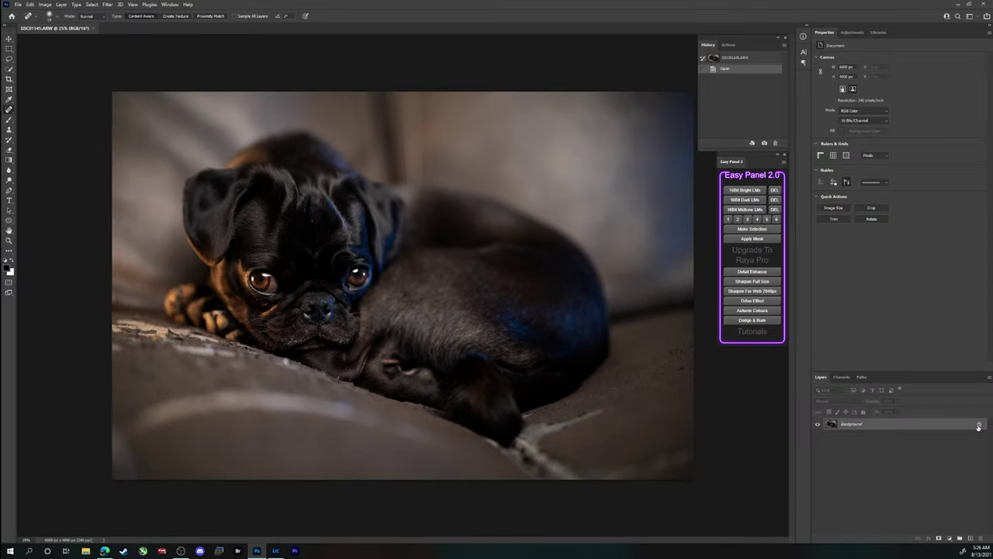
Step: Add a new Overlay-mode layer filled with 50% neutral gray
click(62, 4)
click(166, 13)
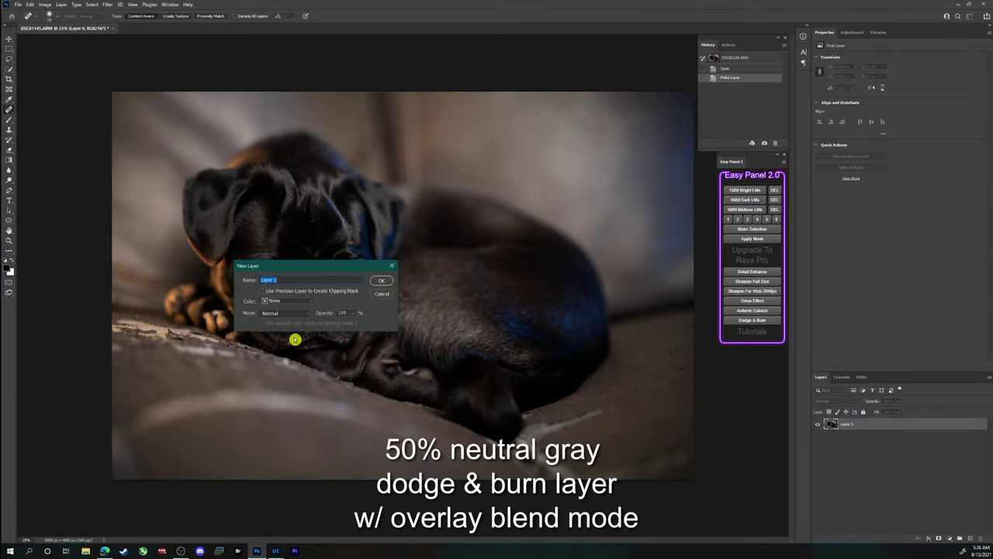
click(289, 314)
click(277, 420)
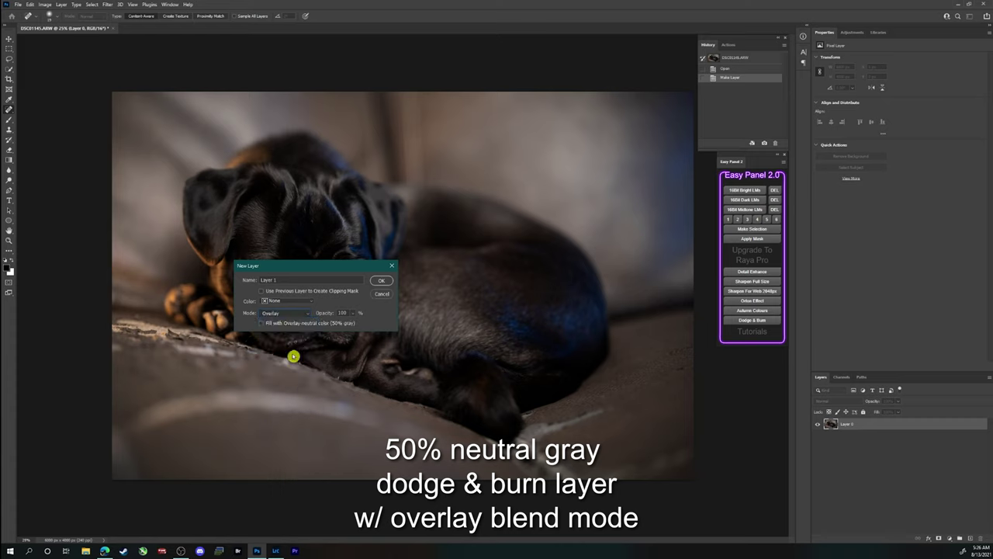
click(261, 323)
click(381, 281)
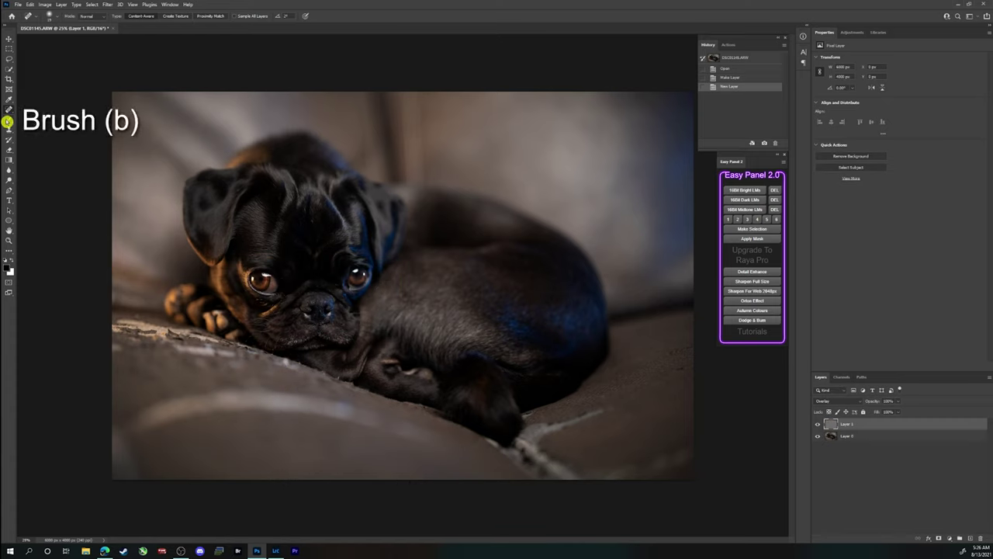
Step: Paint soft dodge-and-burn strokes at 7% opacity and 10% flow on the gray layer
click(169, 16)
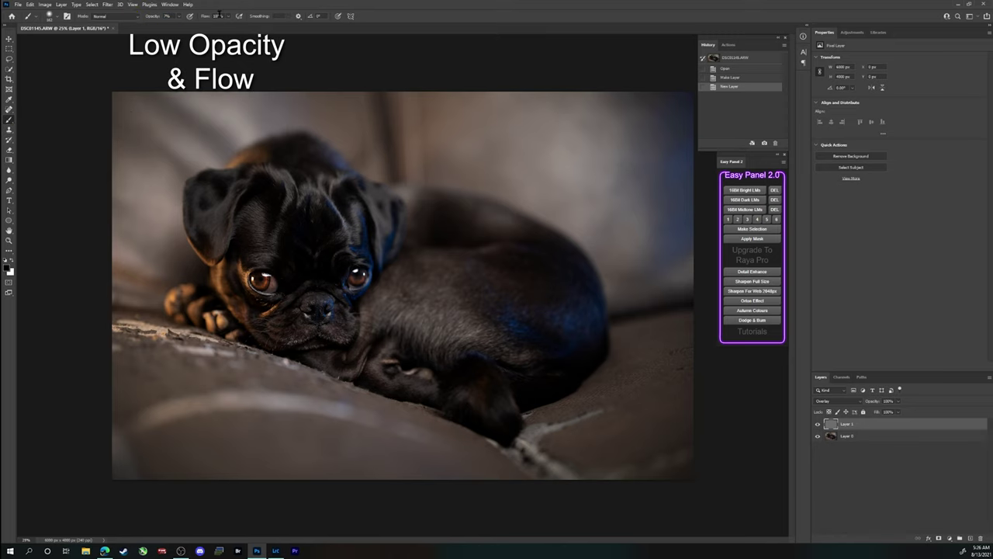
text(10)
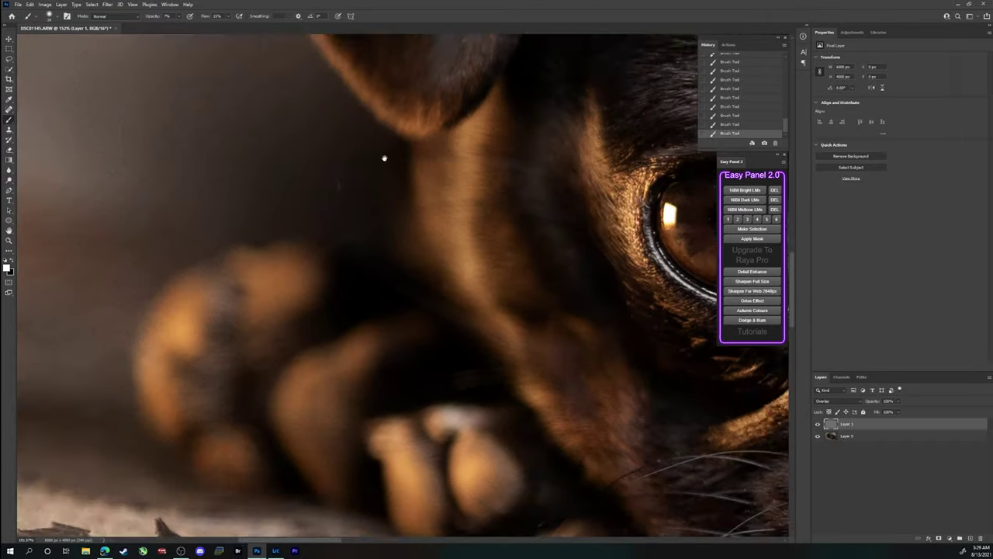
key(ctrl+comma)
key(ctrl+comma)
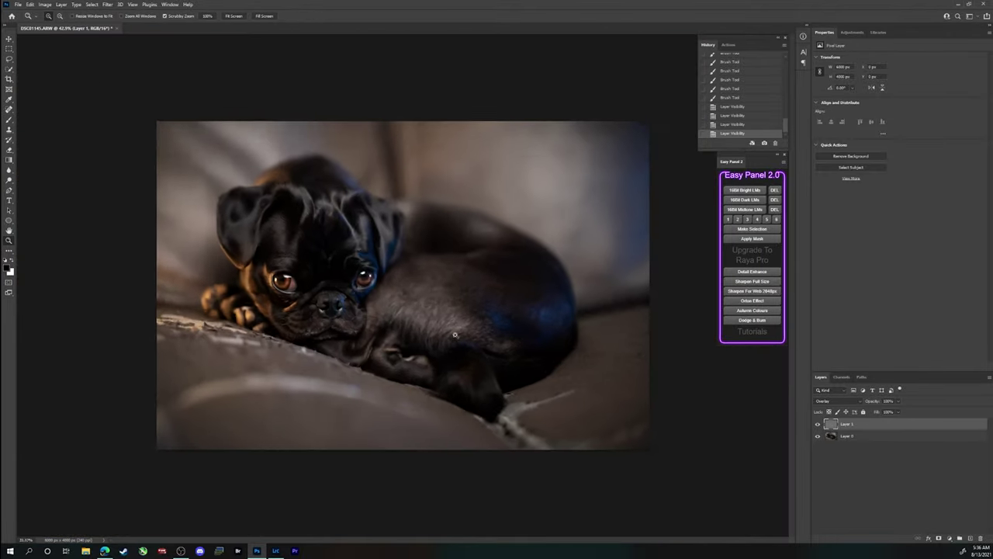
Step: Crop the photo's edges slightly inward using the Original Ratio preset
click(8, 81)
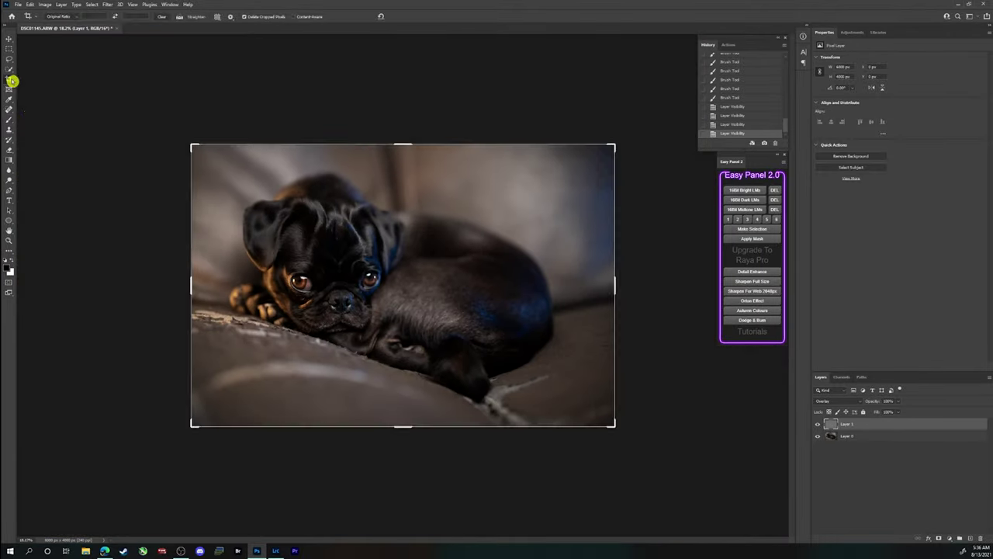
click(70, 17)
click(63, 40)
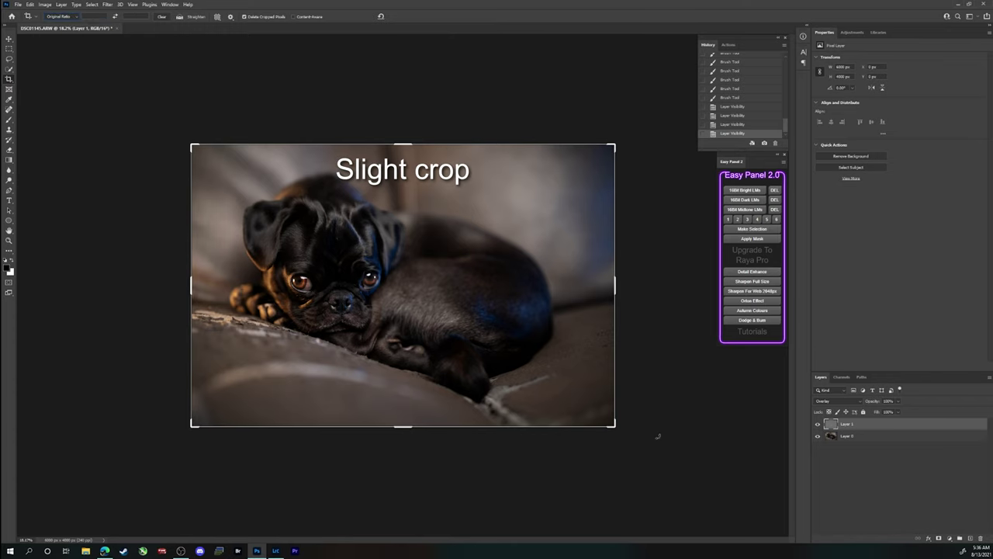
drag(615, 425, 611, 423)
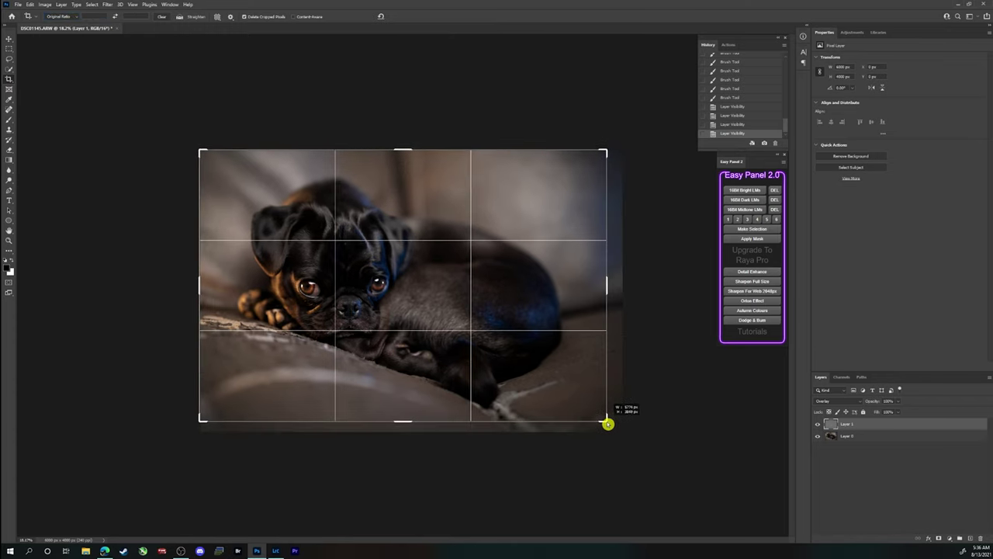
drag(611, 424, 609, 422)
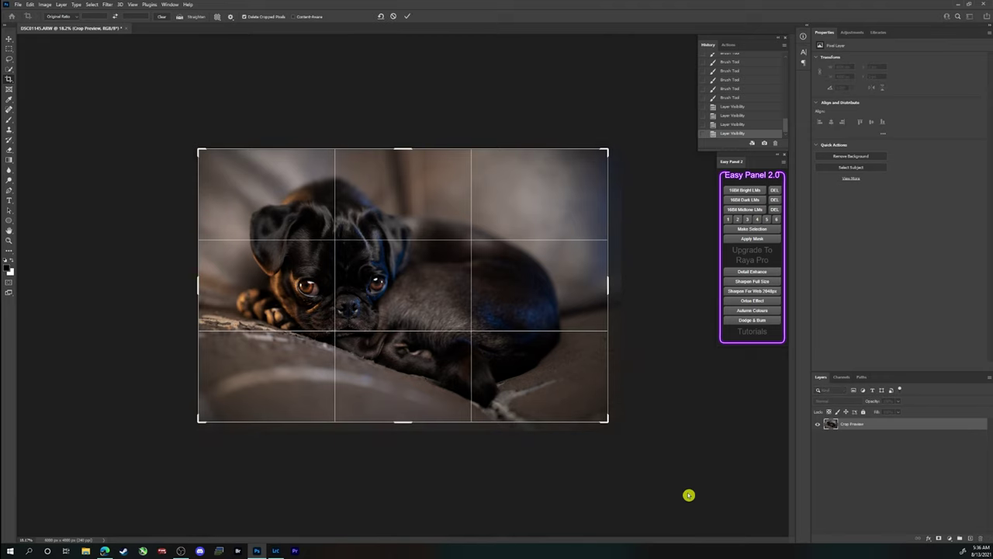
key(Return)
drag(544, 386, 584, 382)
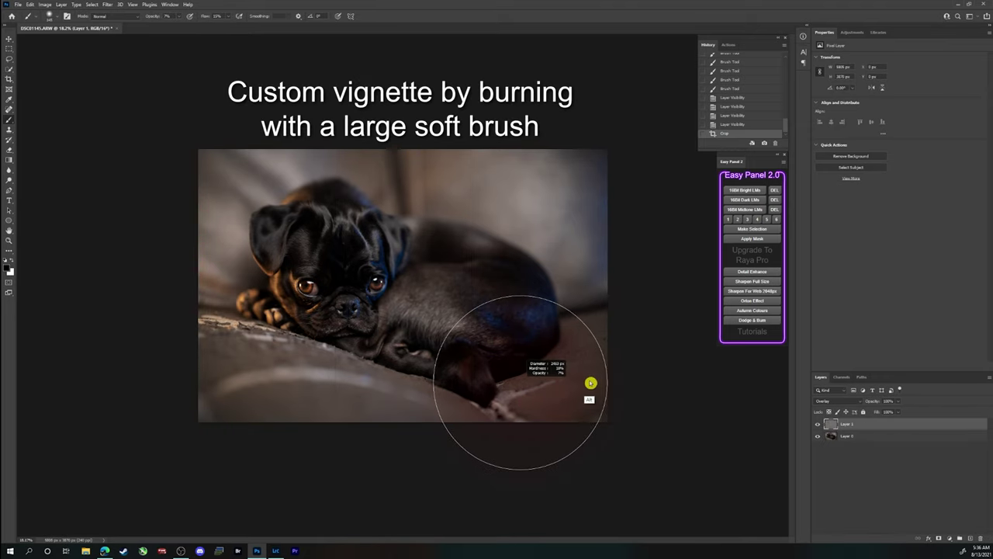
Step: Paint black around the photo's edges to build a soft vignette
mouse_move(624, 422)
mouse_down()
mouse_move(654, 332)
mouse_move(515, 121)
mouse_move(388, 100)
mouse_move(217, 112)
mouse_move(189, 377)
mouse_move(521, 366)
mouse_move(504, 235)
mouse_up()
key(ctrl+minus)
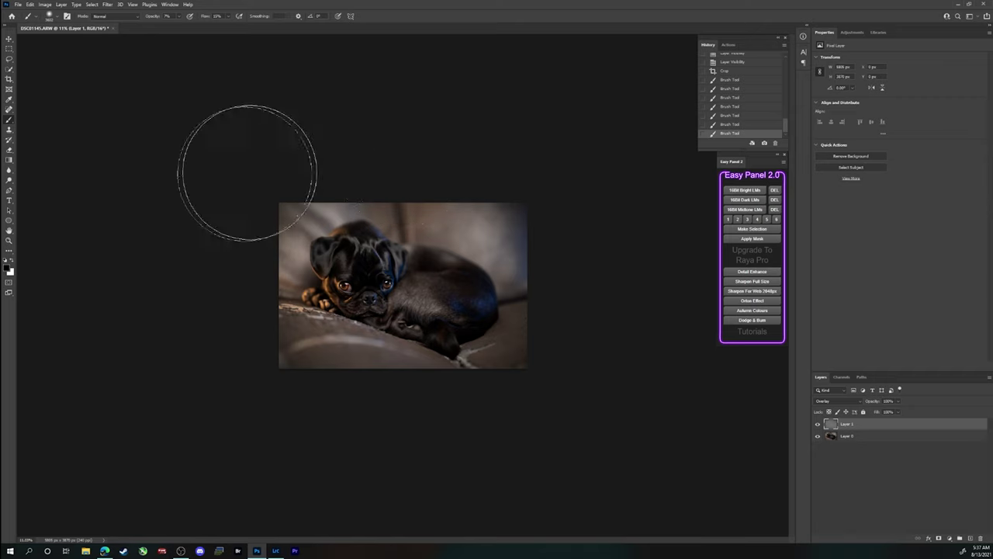
mouse_move(230, 182)
mouse_down()
mouse_move(240, 310)
mouse_move(337, 414)
mouse_move(532, 306)
mouse_move(475, 186)
mouse_move(583, 250)
mouse_move(372, 166)
mouse_move(251, 276)
mouse_move(251, 311)
mouse_move(446, 378)
mouse_up()
key(ctrl+comma)
key(ctrl+comma)
mouse_move(226, 221)
mouse_down()
mouse_move(288, 184)
mouse_move(260, 252)
mouse_move(377, 406)
mouse_move(308, 383)
mouse_move(260, 392)
mouse_move(526, 192)
mouse_move(348, 171)
mouse_move(411, 377)
mouse_up()
Step: Switch to white with a larger brush to lightly brighten the pug
key(x)
key(bracketright)
key(bracketright)
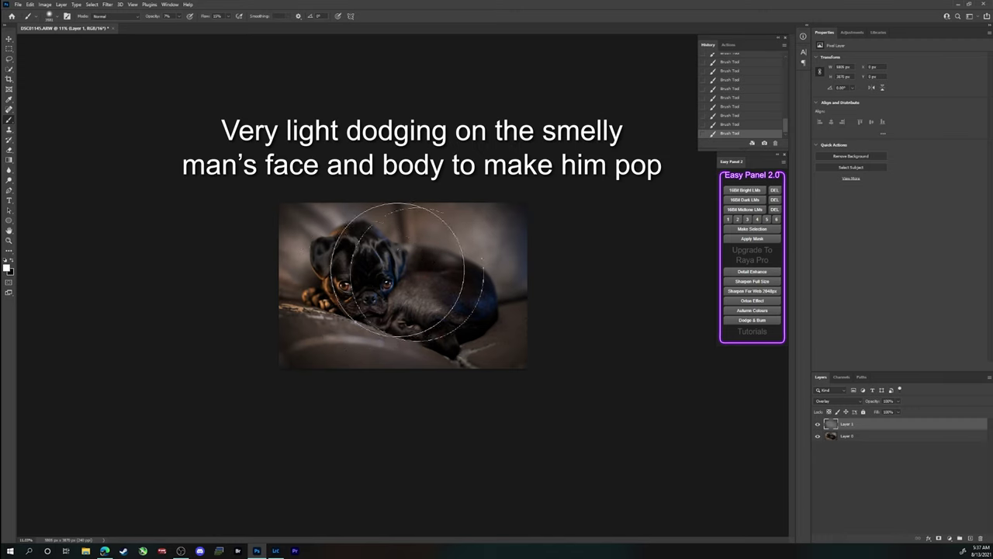
key(ctrl+comma)
key(ctrl+comma)
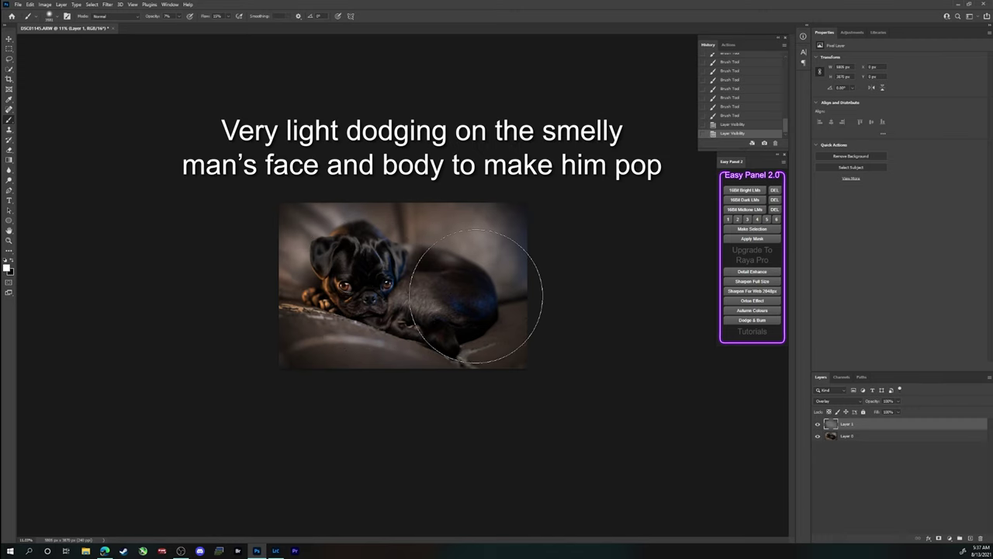
right_click(860, 438)
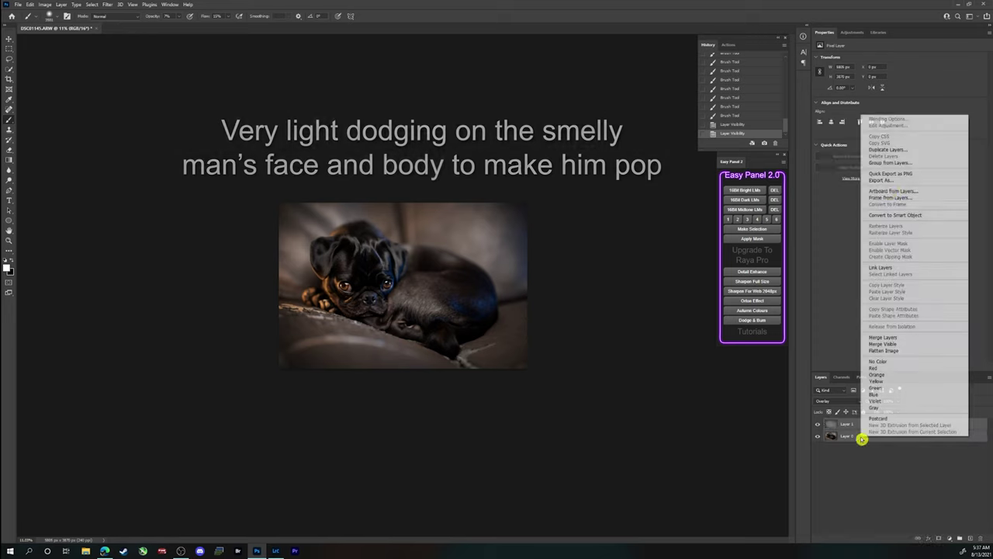
Step: Duplicate both layers and merge the copies into 'Layer 1 copy'
click(885, 153)
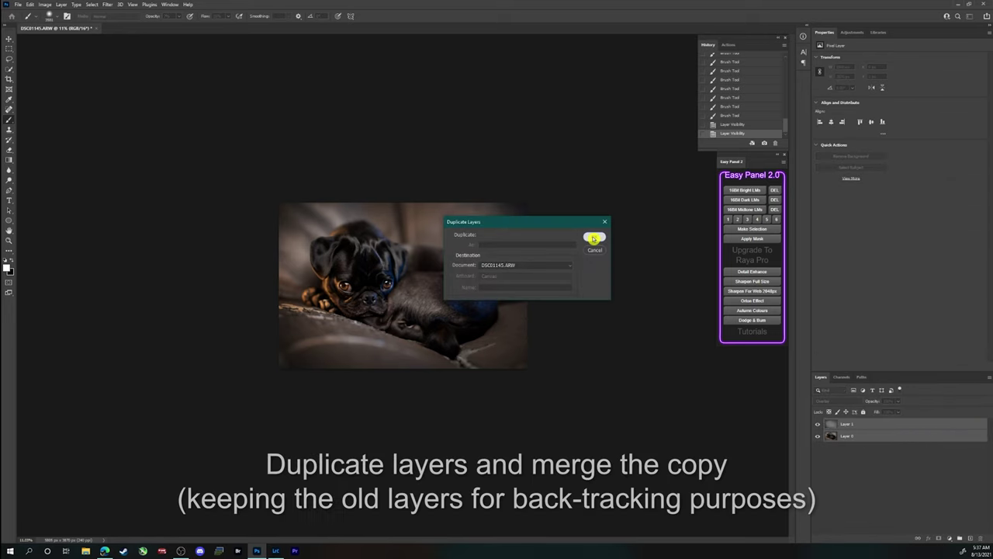
click(594, 236)
right_click(848, 420)
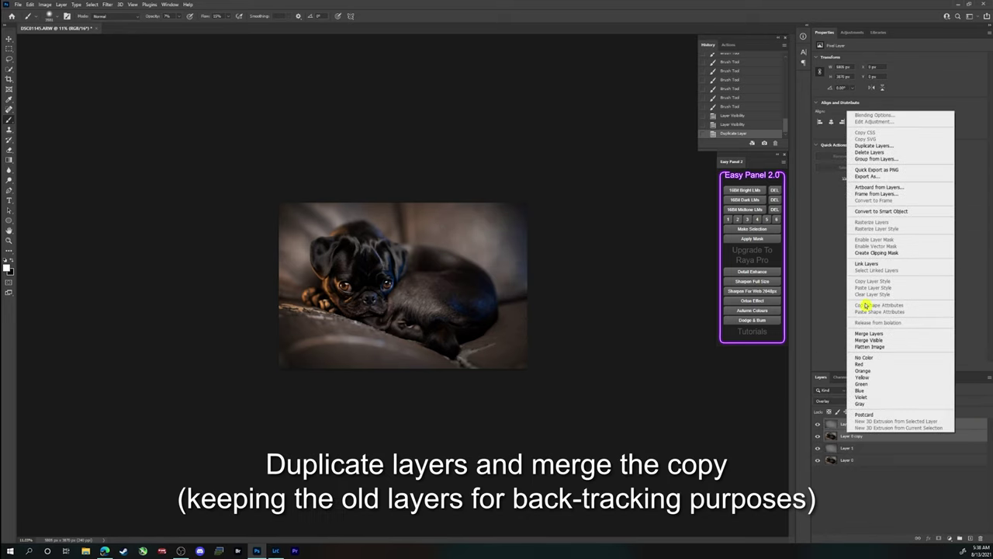
click(916, 334)
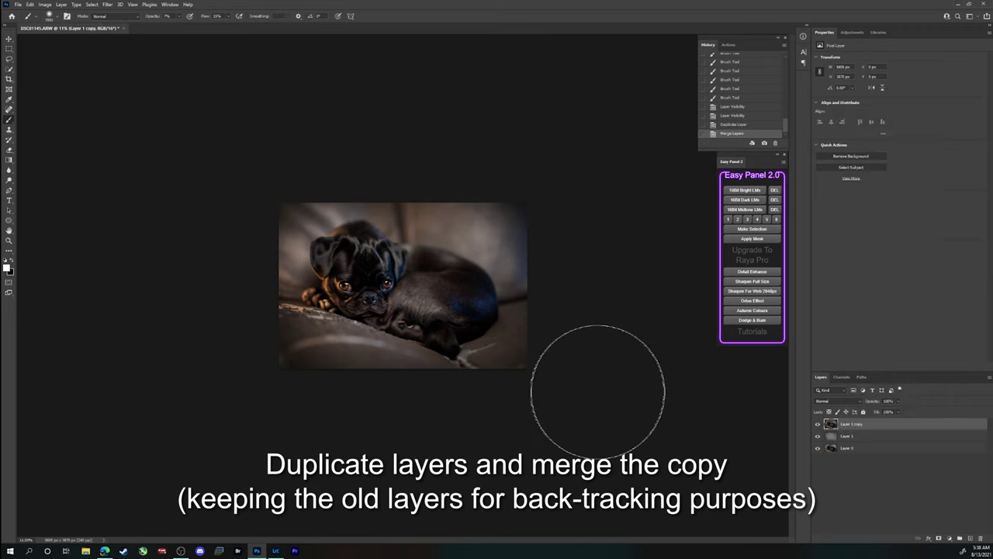
click(107, 4)
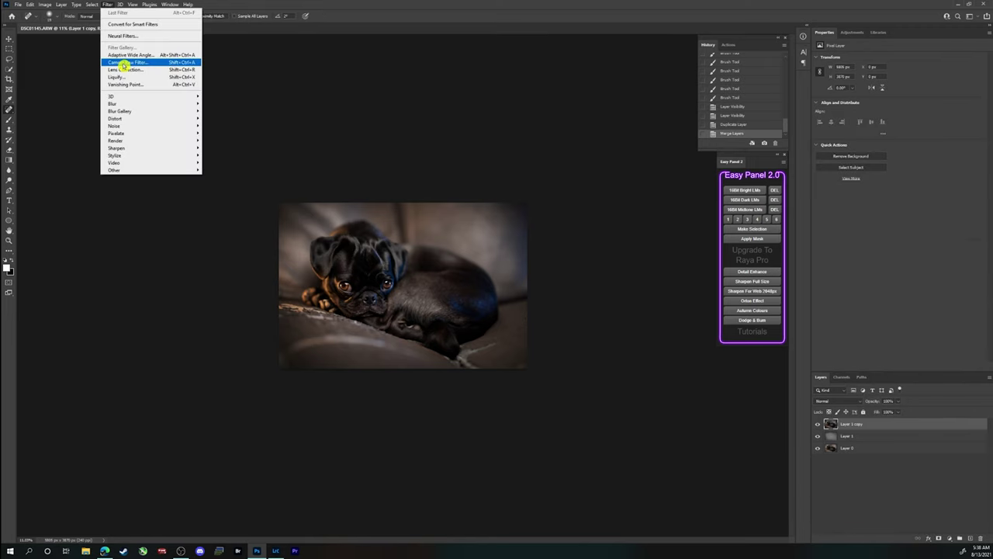
click(124, 62)
Step: Apply Color Mixer tweaks: blues luminance +7 and slightly lower orange saturation
click(709, 214)
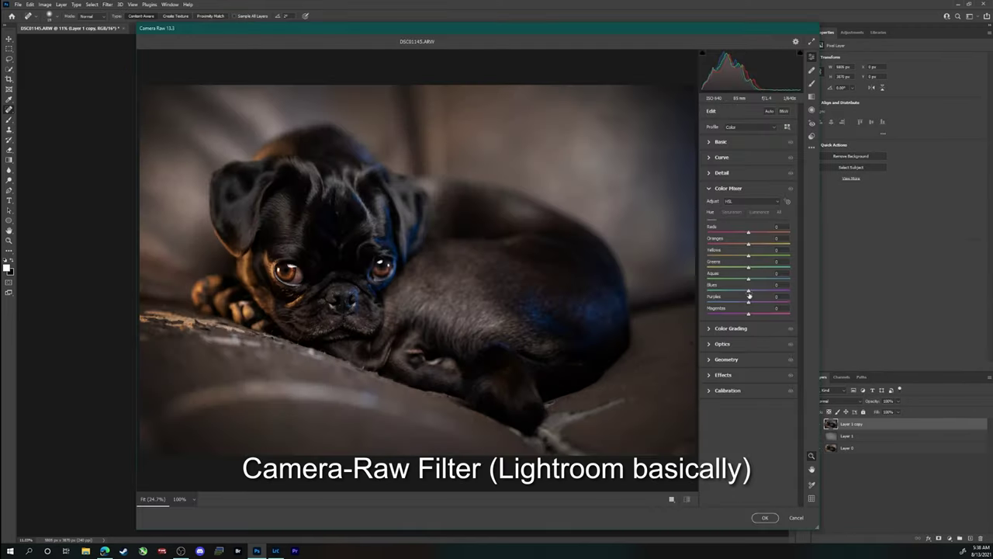
click(759, 212)
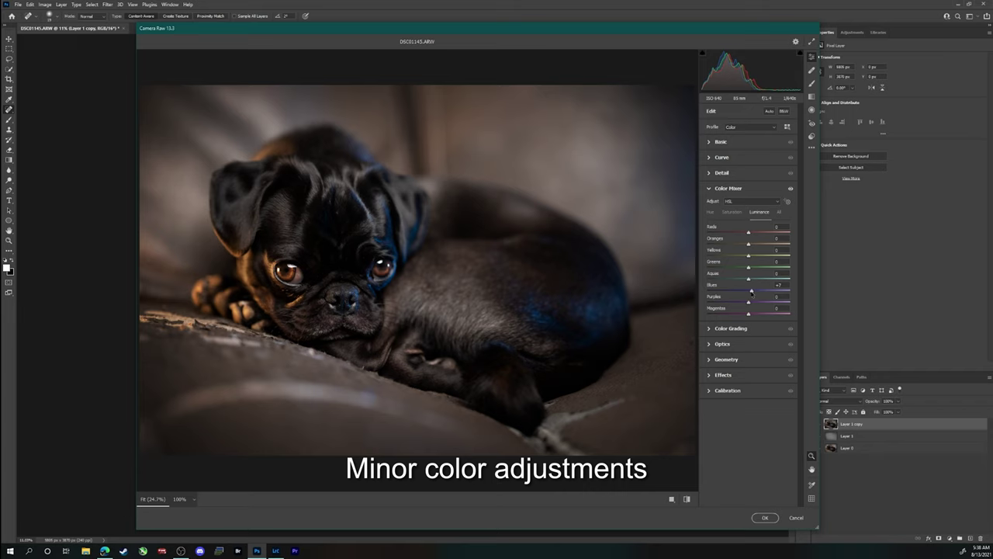
click(727, 213)
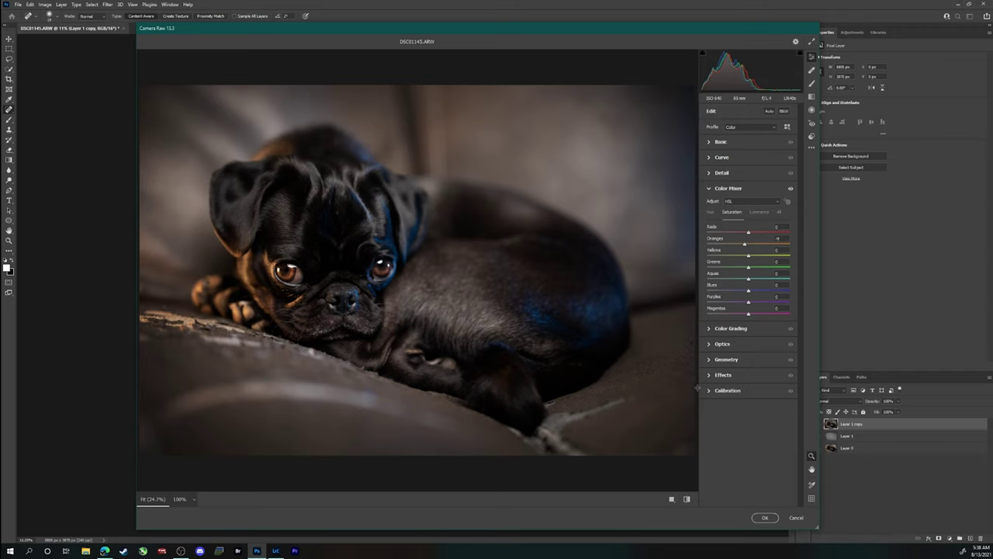
click(762, 517)
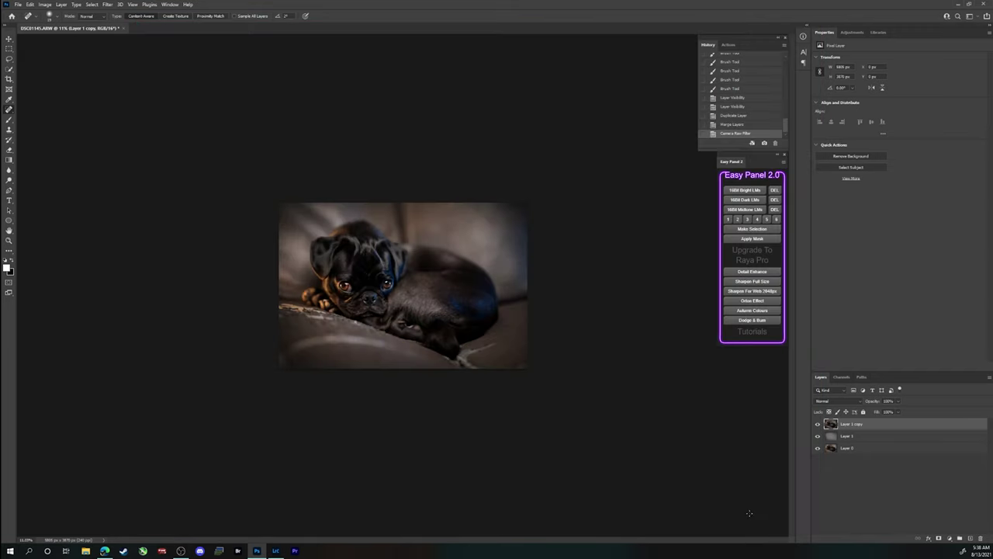
key(z)
drag(432, 310, 432, 311)
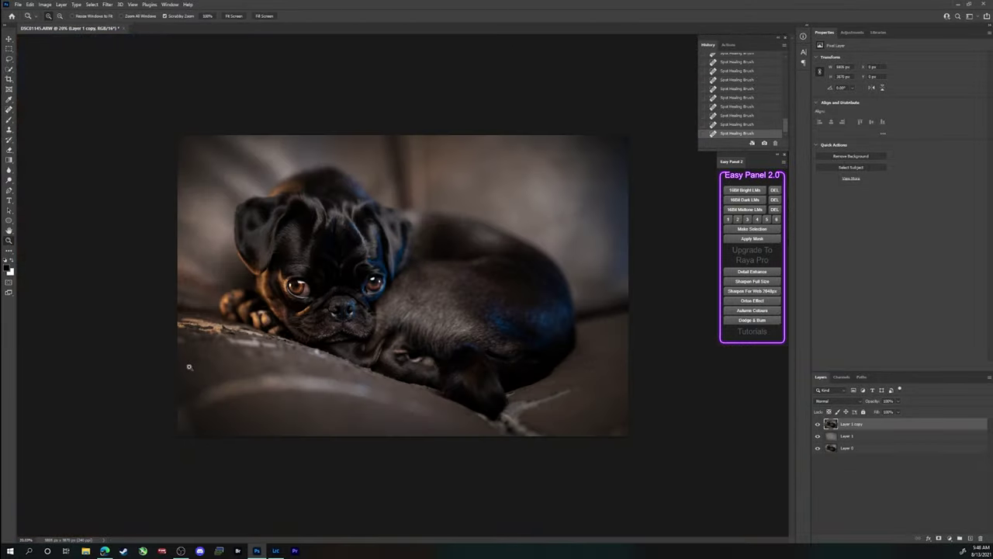
Step: Fit the whole spot-healed pug photo back into view
drag(188, 366, 196, 364)
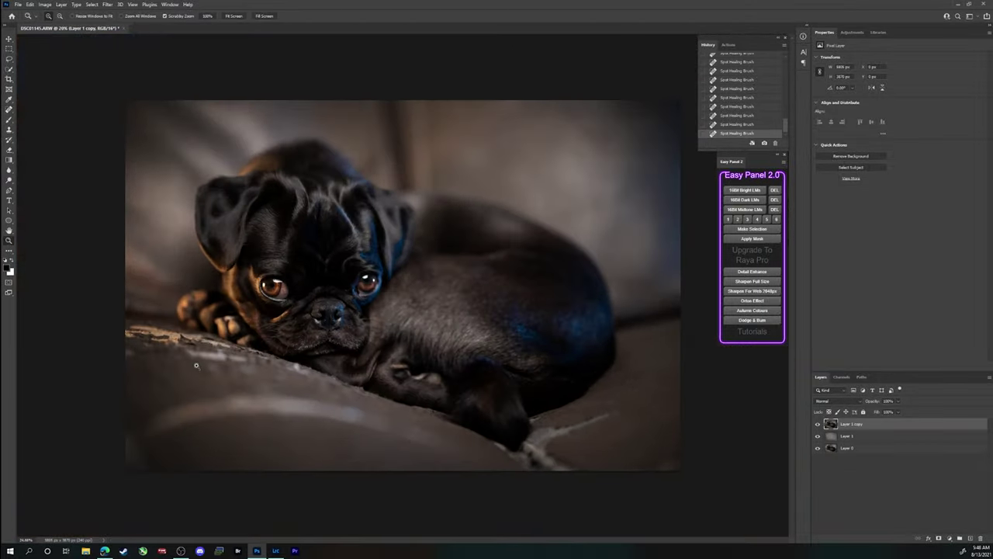
Step: Open the Camera Raw Filter on the layer and show Optics defringe settings
click(109, 5)
click(123, 60)
click(708, 343)
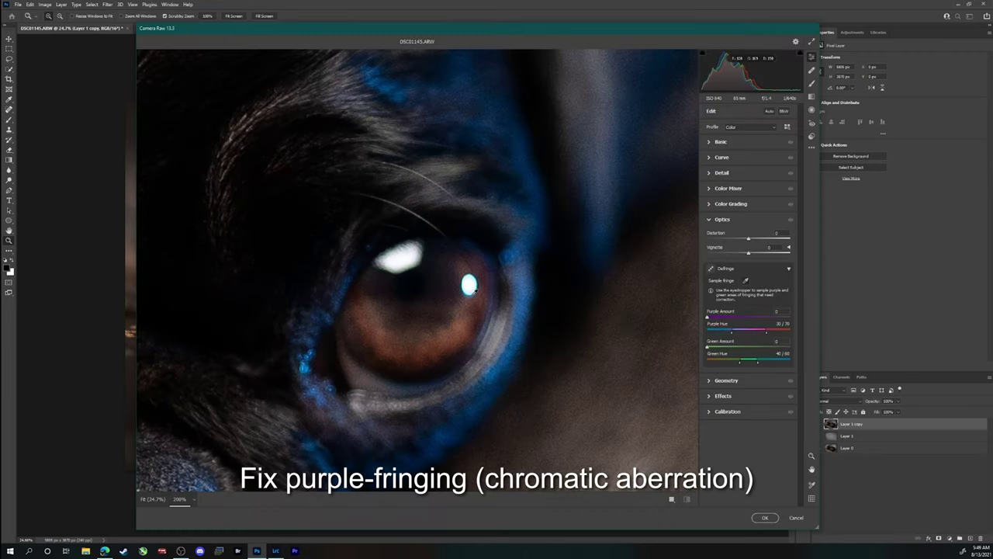
Step: Brush a mask over the iris and set Whites +29, Clarity +27, Saturation +36
key(k)
mouse_move(466, 319)
mouse_down()
mouse_move(375, 335)
mouse_move(370, 328)
mouse_up()
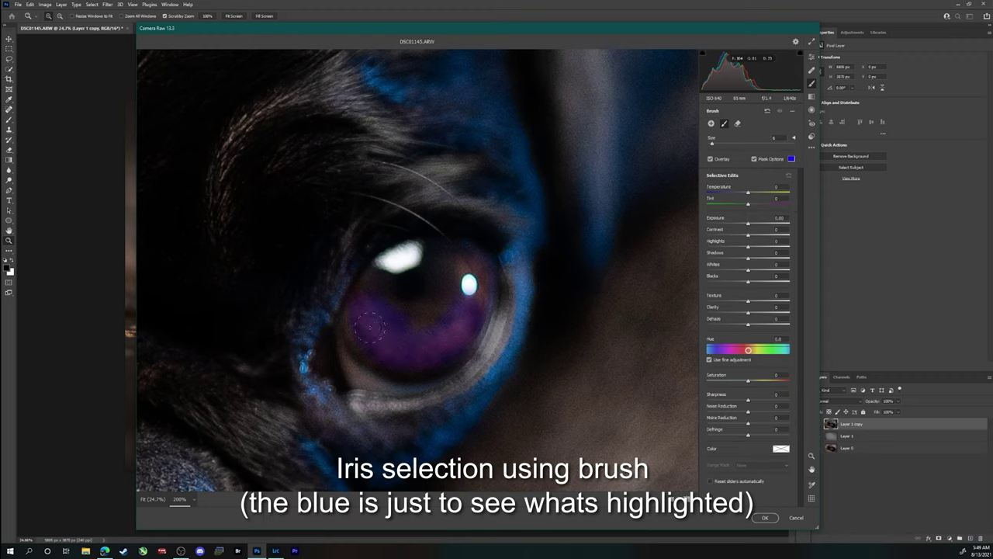
drag(438, 319, 466, 269)
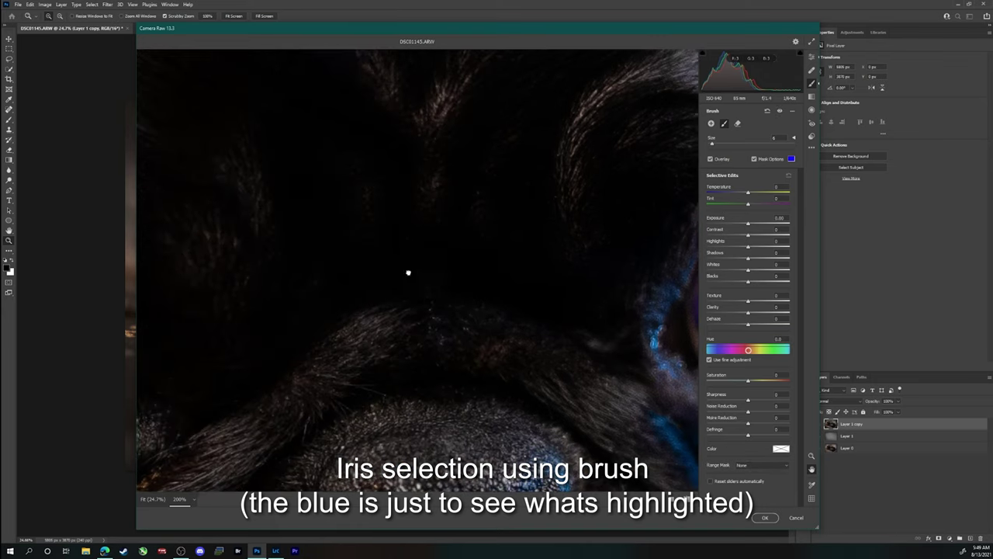
mouse_move(481, 273)
mouse_down()
mouse_move(470, 319)
mouse_move(410, 329)
mouse_move(371, 289)
mouse_move(375, 259)
mouse_move(401, 229)
mouse_move(363, 264)
mouse_move(407, 299)
mouse_up()
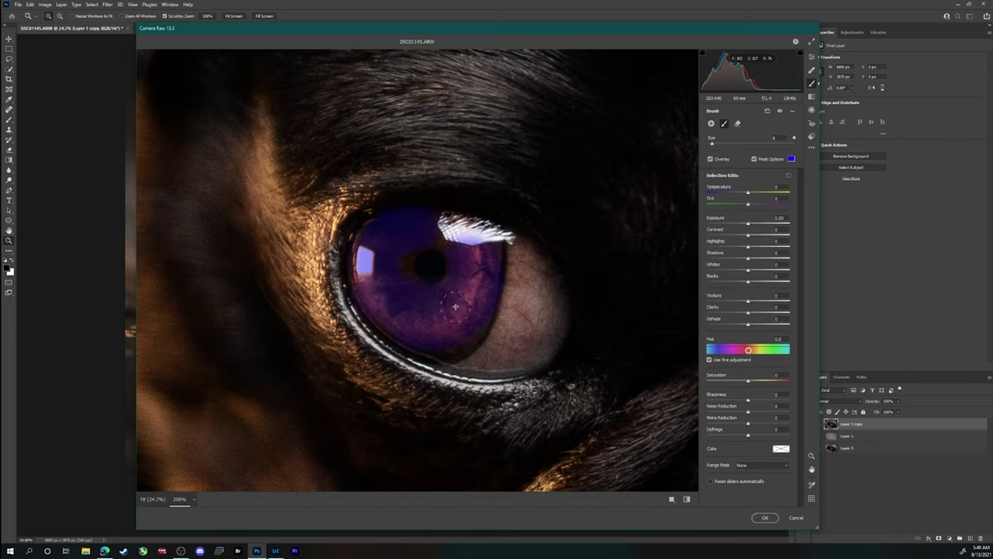
scroll(386, 261, up, 1)
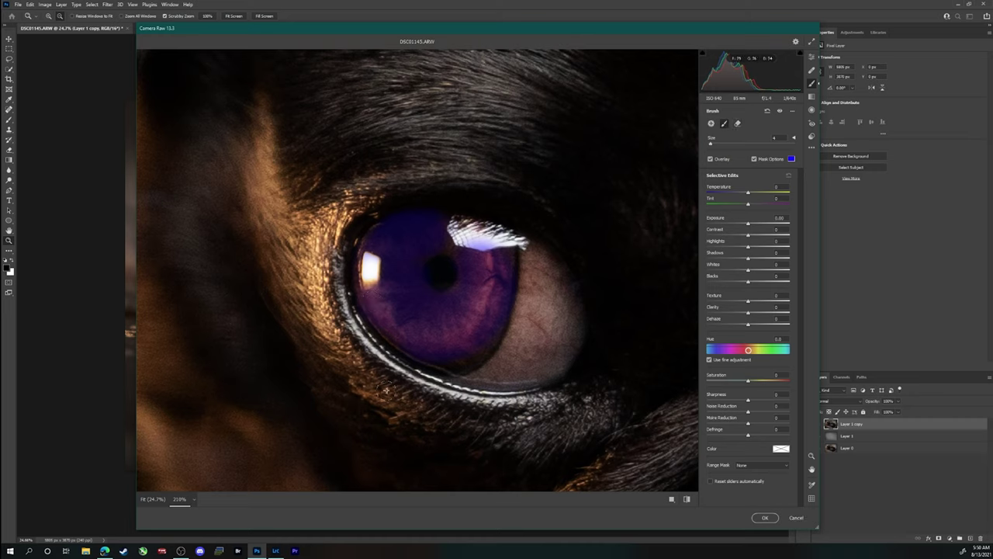
click(753, 159)
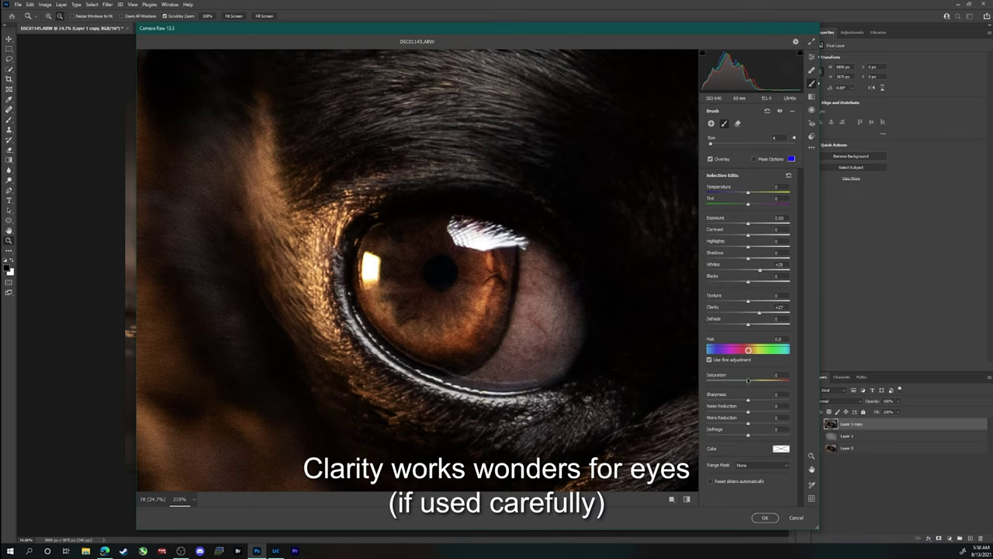
drag(748, 380, 763, 381)
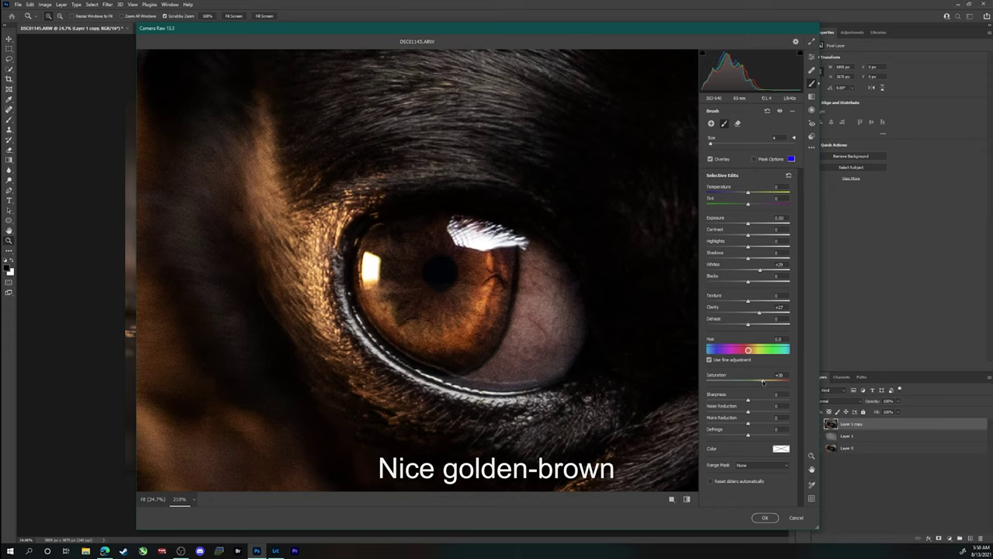
key(y)
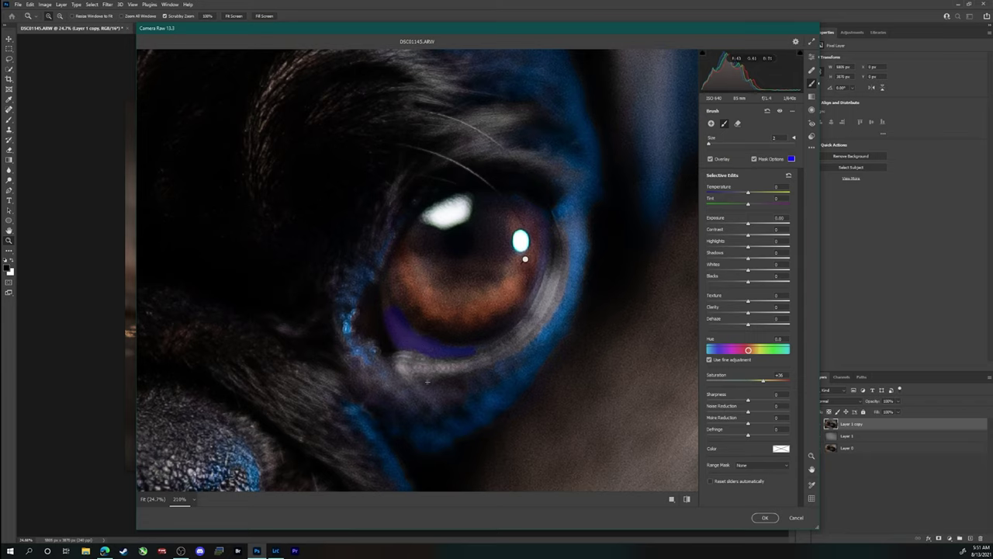
Step: Mask the eye's white and set Whites +46, Contrast -28, Clarity -13
drag(430, 389, 610, 292)
mouse_move(605, 336)
mouse_down()
mouse_move(358, 334)
mouse_move(627, 298)
mouse_up()
click(753, 158)
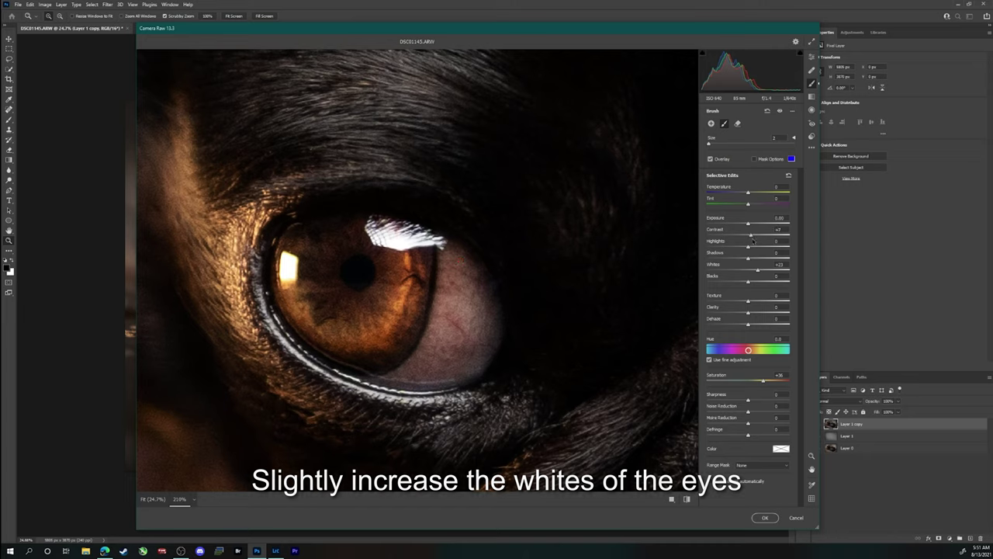
drag(751, 236, 738, 237)
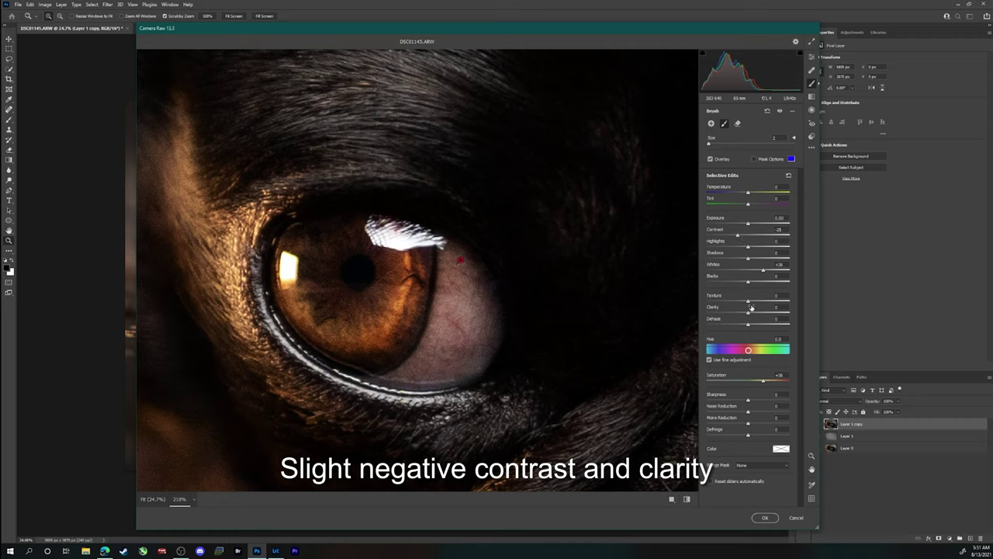
drag(741, 312, 743, 312)
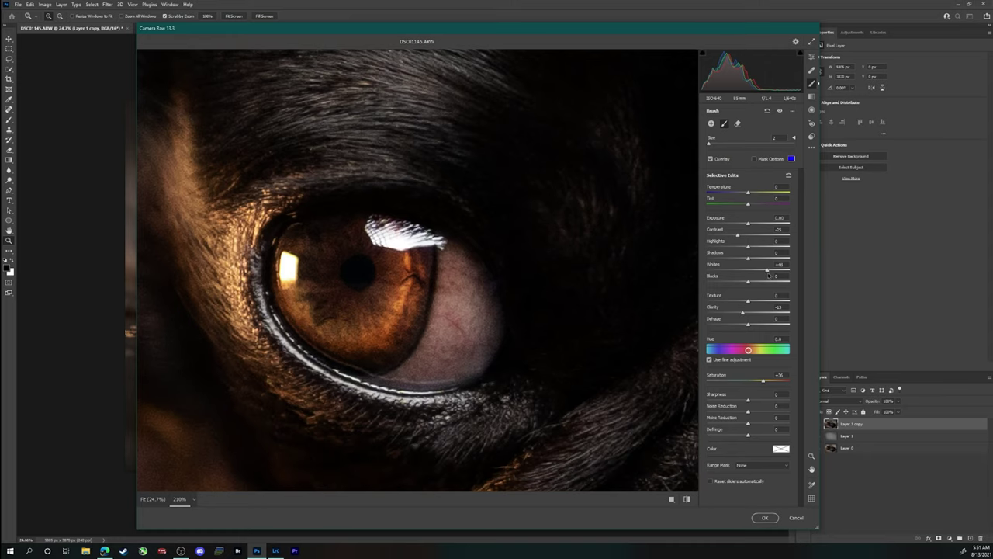
Step: Finish the eye adjustment and paint a new brush mask over the head fur, paw and muzzle
key(e)
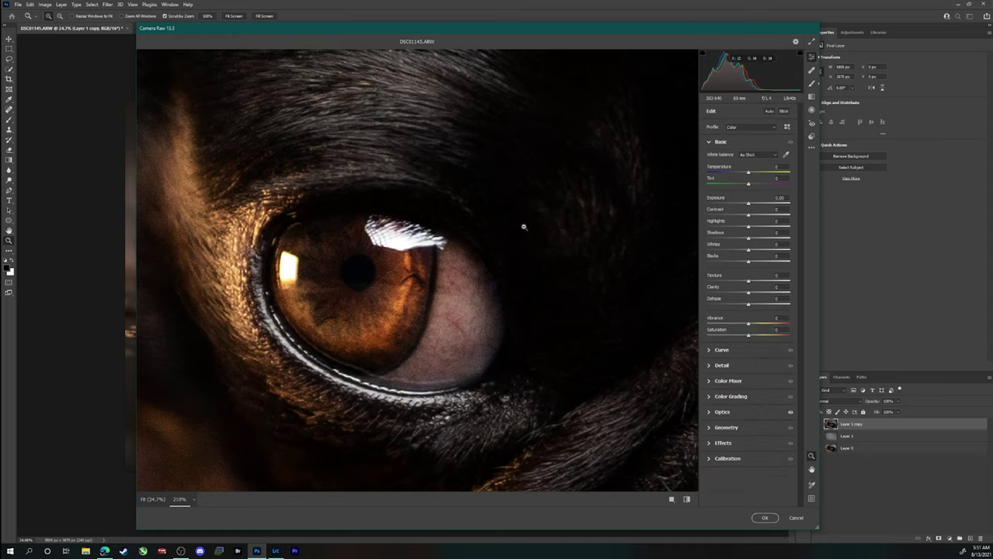
key(ctrl+0)
key(k)
mouse_move(341, 299)
mouse_down()
mouse_move(325, 217)
mouse_move(357, 334)
mouse_move(404, 109)
mouse_up()
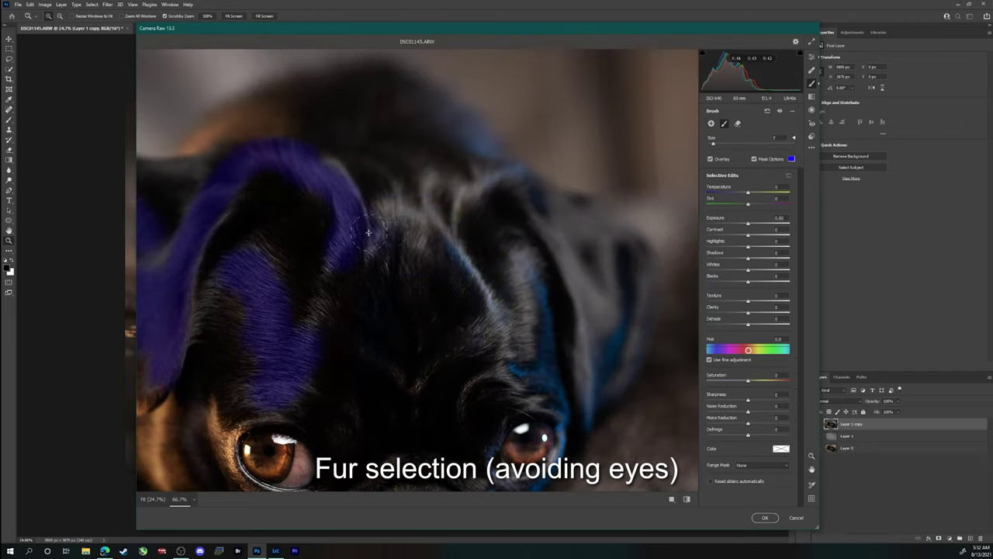
mouse_move(369, 231)
mouse_down()
mouse_move(310, 299)
mouse_move(594, 333)
mouse_move(393, 194)
mouse_move(380, 371)
mouse_move(340, 309)
mouse_move(233, 322)
mouse_up()
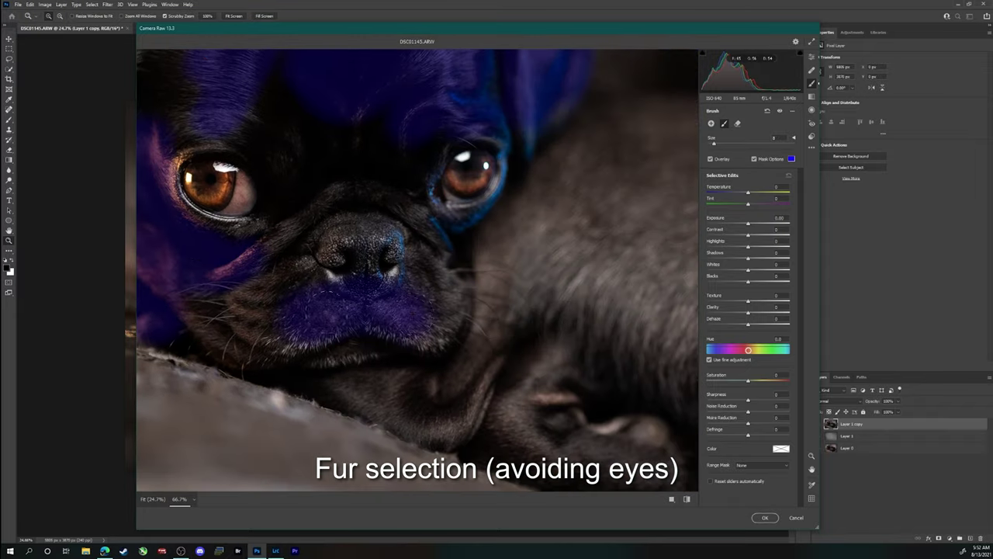
mouse_move(326, 326)
mouse_down()
mouse_move(372, 233)
mouse_move(285, 339)
mouse_up()
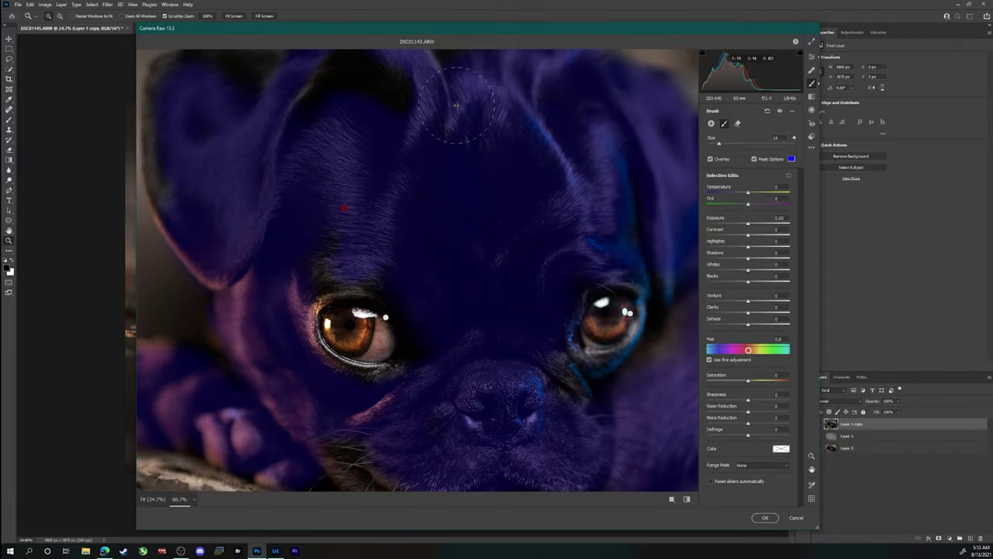
Step: Give the fur mask Texture -11, Clarity -7 and Whites +24
click(754, 159)
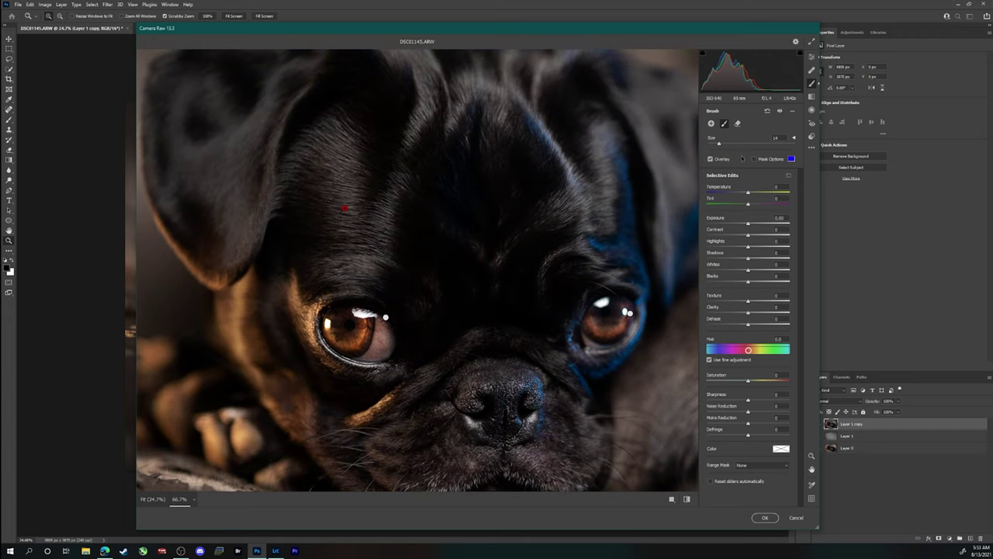
drag(749, 313, 747, 313)
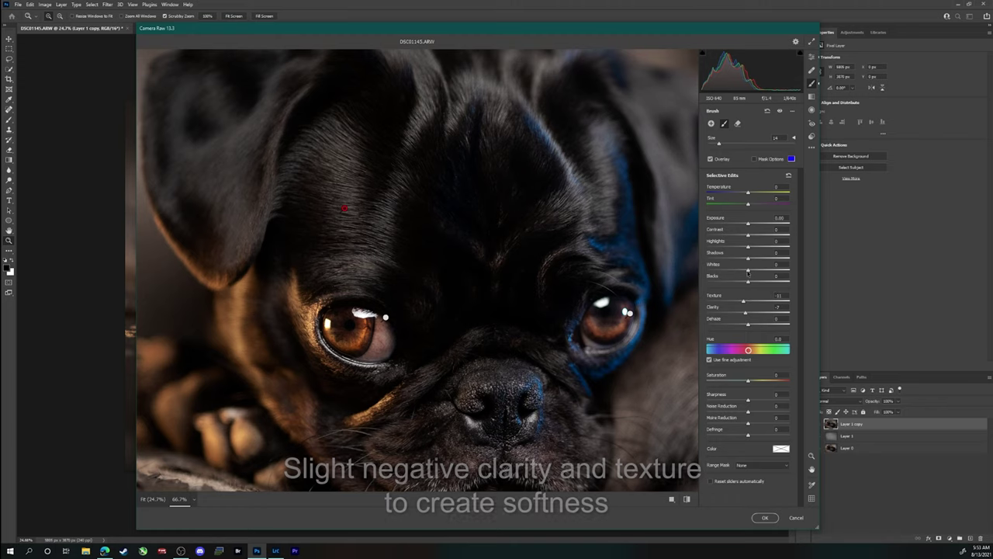
drag(747, 270, 757, 277)
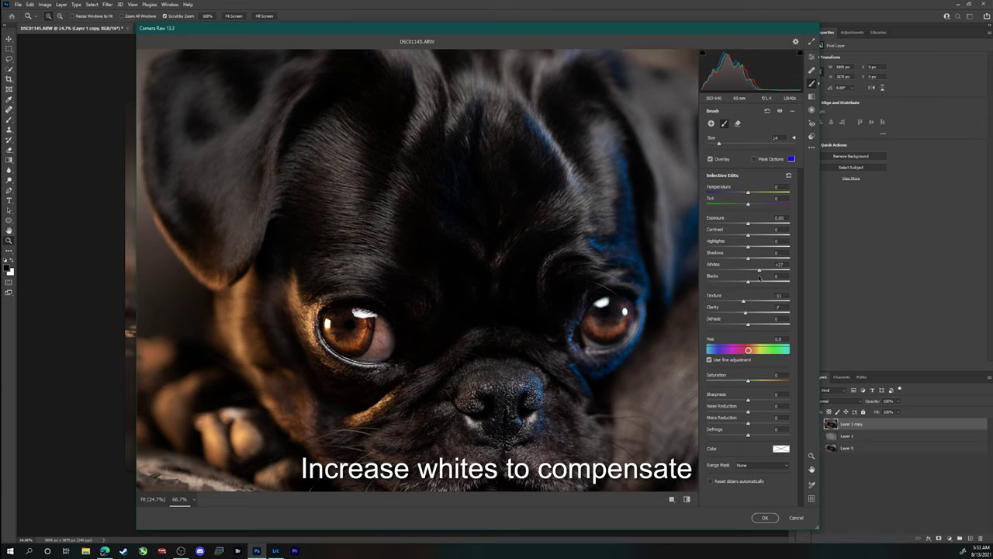
drag(760, 270, 757, 271)
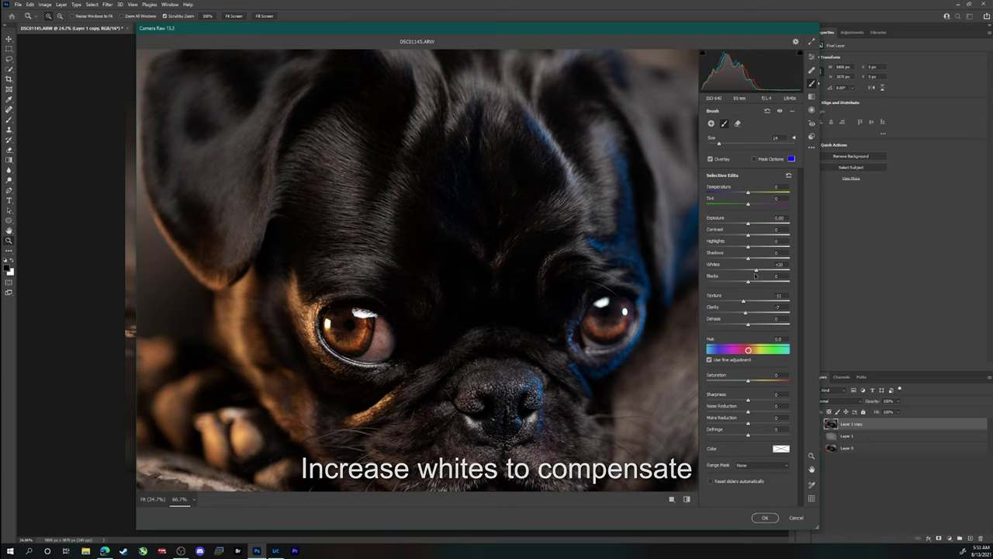
mouse_move(745, 312)
mouse_down()
mouse_move(766, 312)
mouse_move(747, 318)
mouse_up()
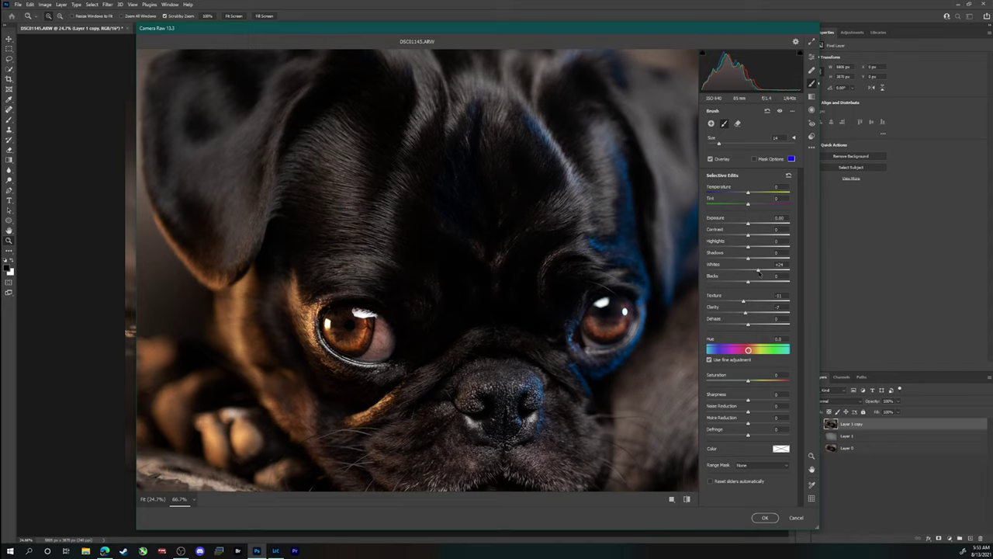
Step: Switch to the Radial Filter tool and bring up the preview zoom choices
key(j)
key(ctrl+0)
right_click(206, 359)
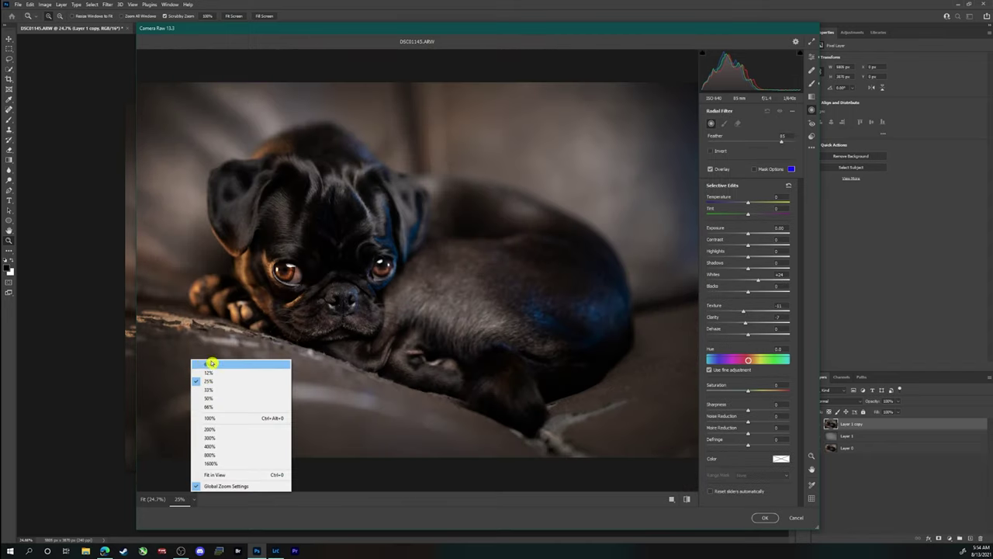
Step: At 12.5% zoom, add a large vignette radial filter around the photo with exposure -0.50
click(208, 373)
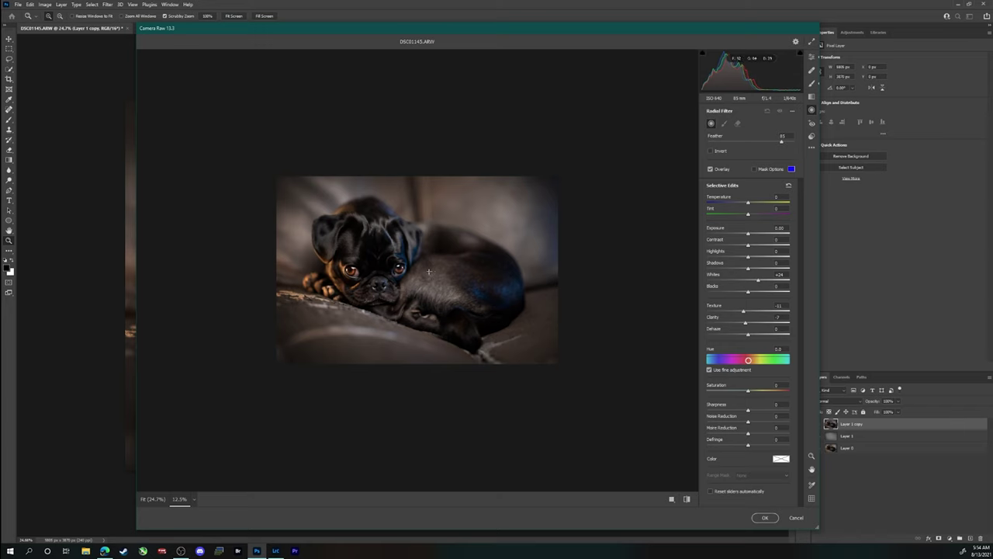
drag(416, 267, 573, 404)
drag(434, 264, 417, 250)
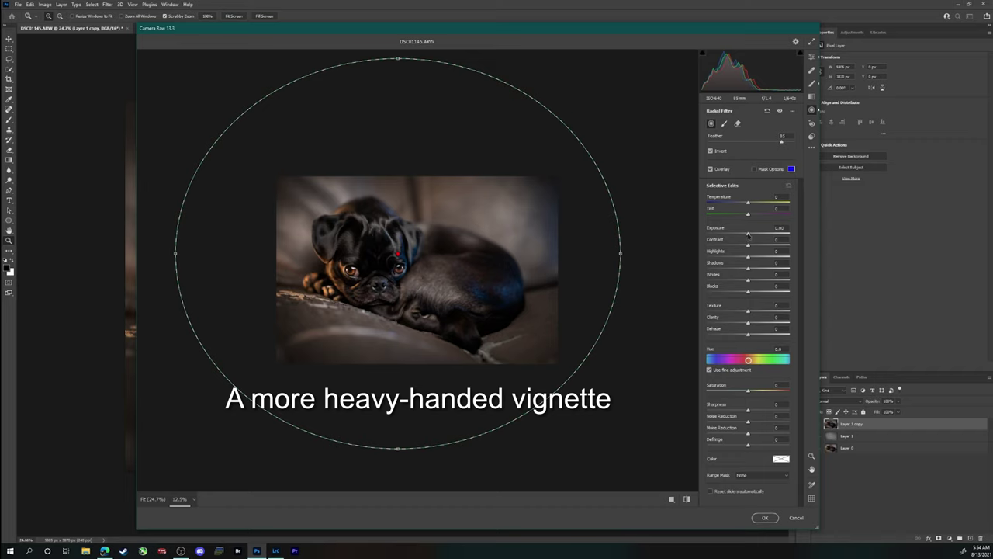
drag(743, 233, 742, 233)
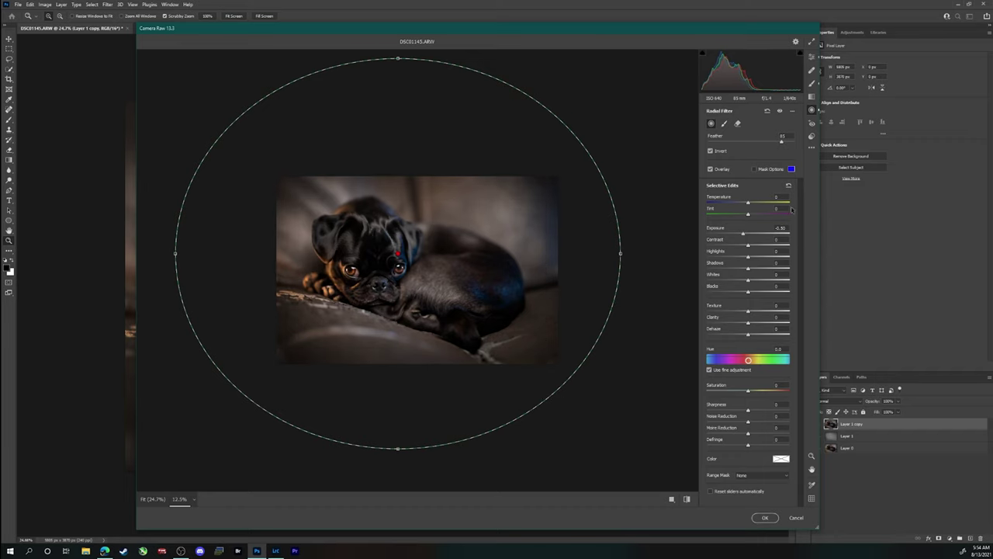
click(574, 239)
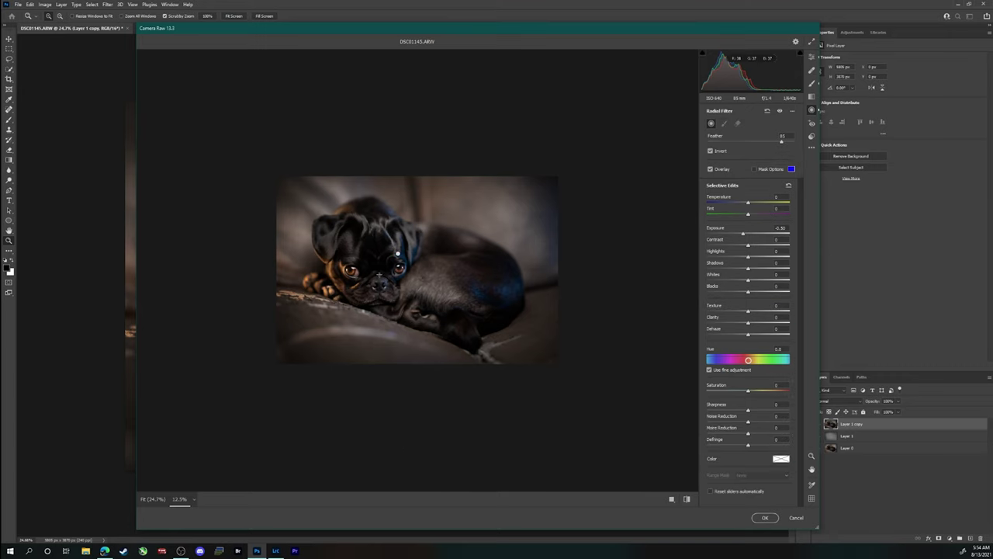
Step: Add a non-inverted radial filter over the pug's face lifting exposure +0.35, then apply Camera Raw
mouse_move(379, 274)
mouse_down()
mouse_move(419, 316)
mouse_move(409, 287)
mouse_up()
drag(459, 261, 453, 253)
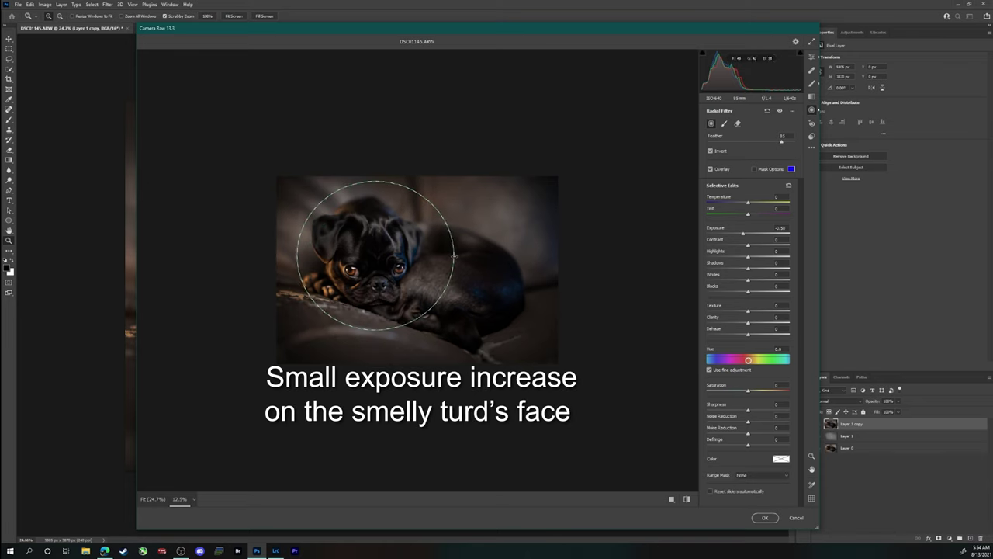
drag(377, 181, 378, 179)
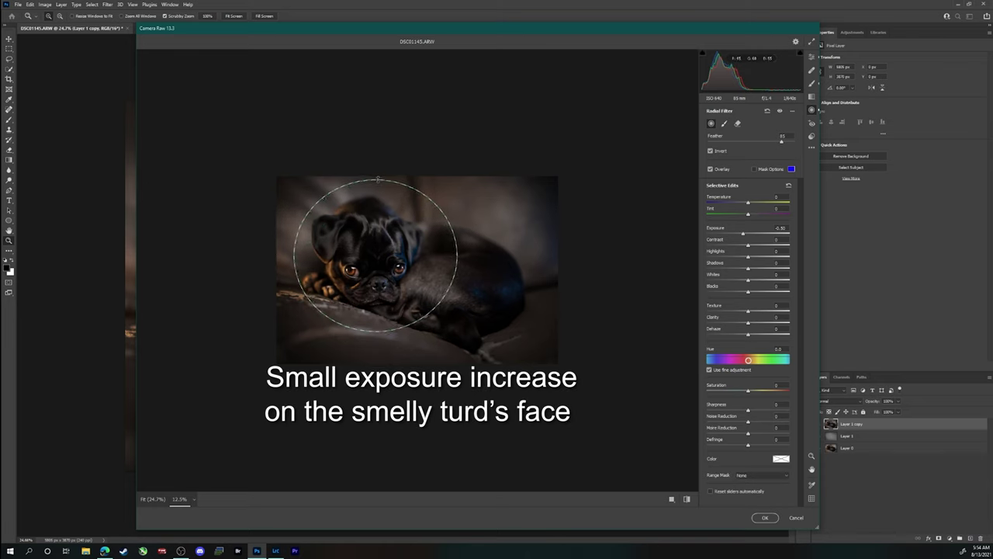
click(709, 151)
double_click(743, 233)
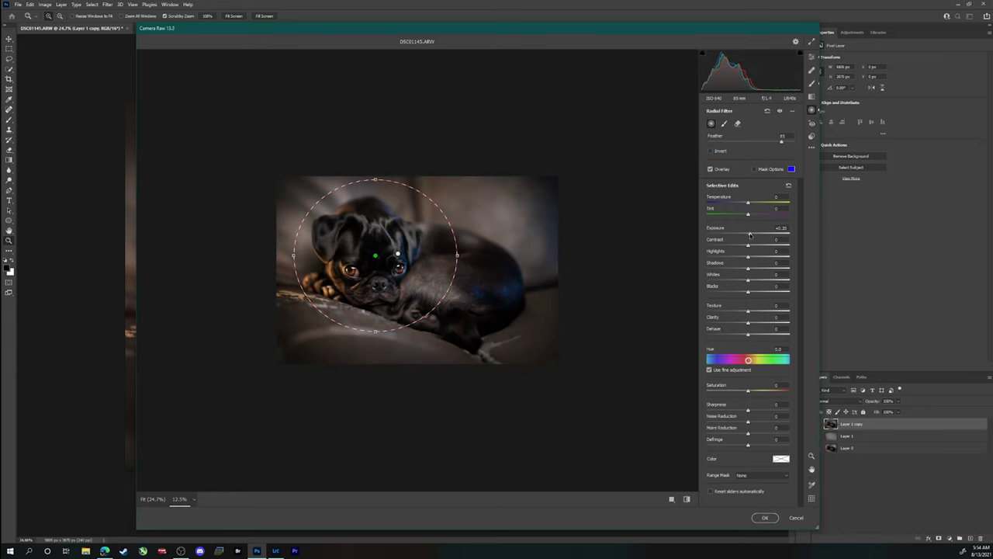
click(761, 521)
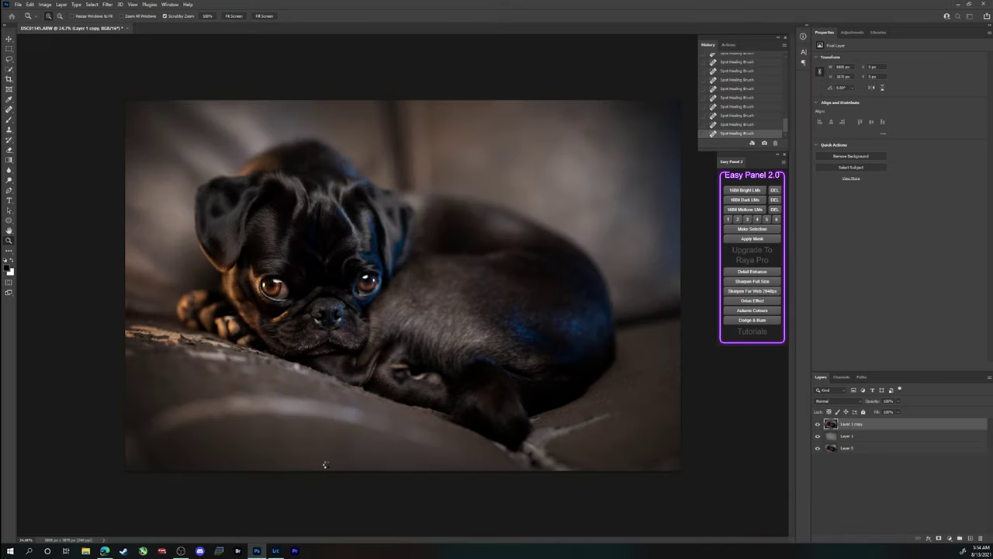
Step: Duplicate the photo layer and apply a High Pass filter to the copy
right_click(841, 425)
click(869, 137)
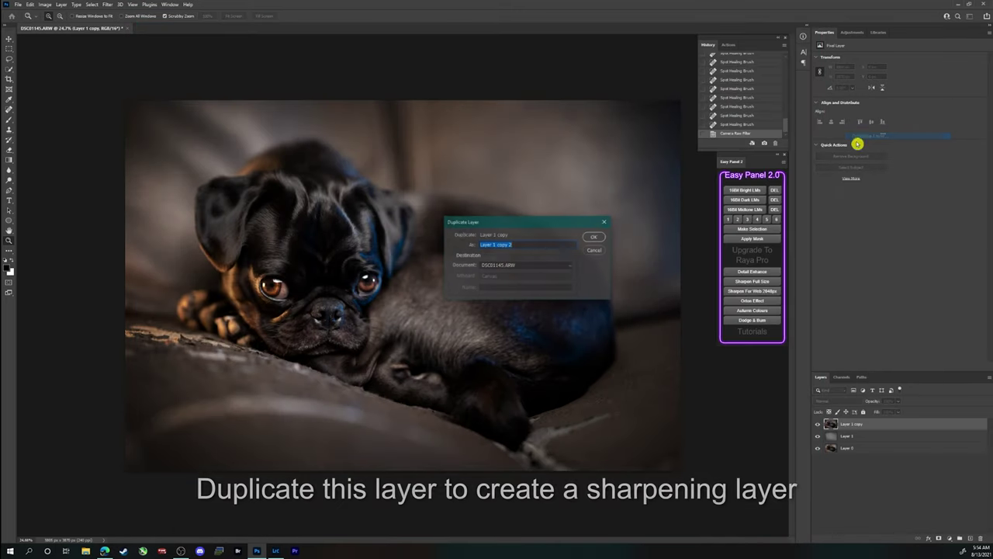
click(595, 237)
click(103, 4)
mouse_move(114, 170)
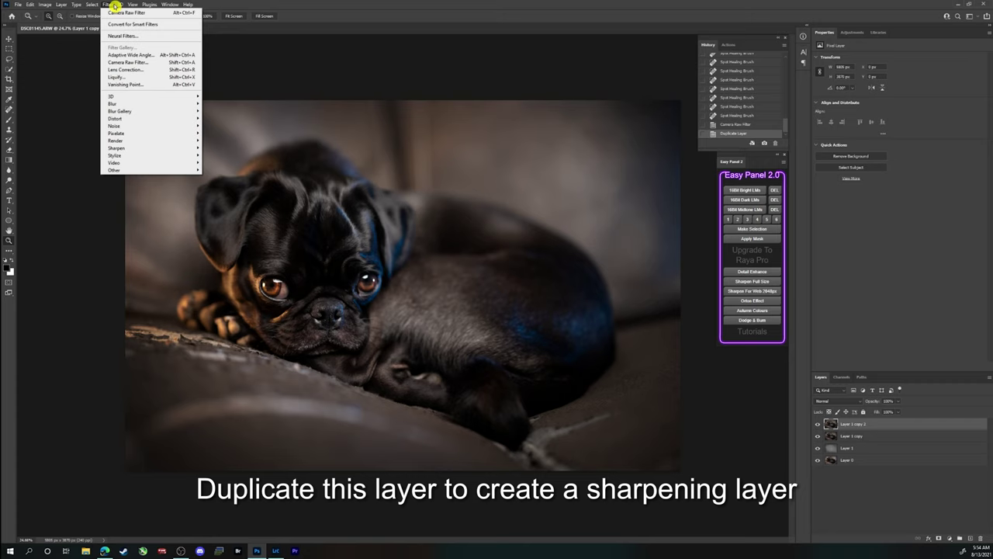
click(218, 177)
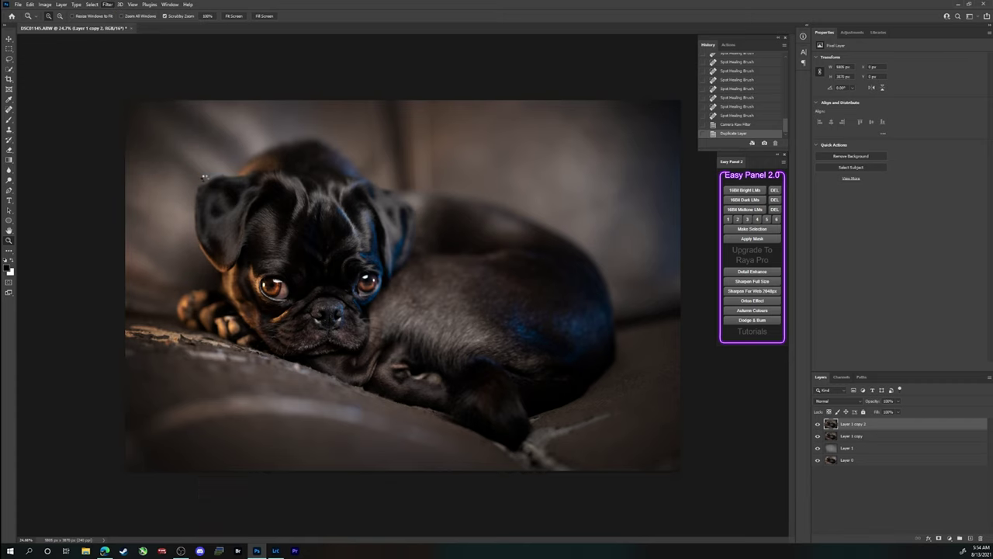
click(535, 145)
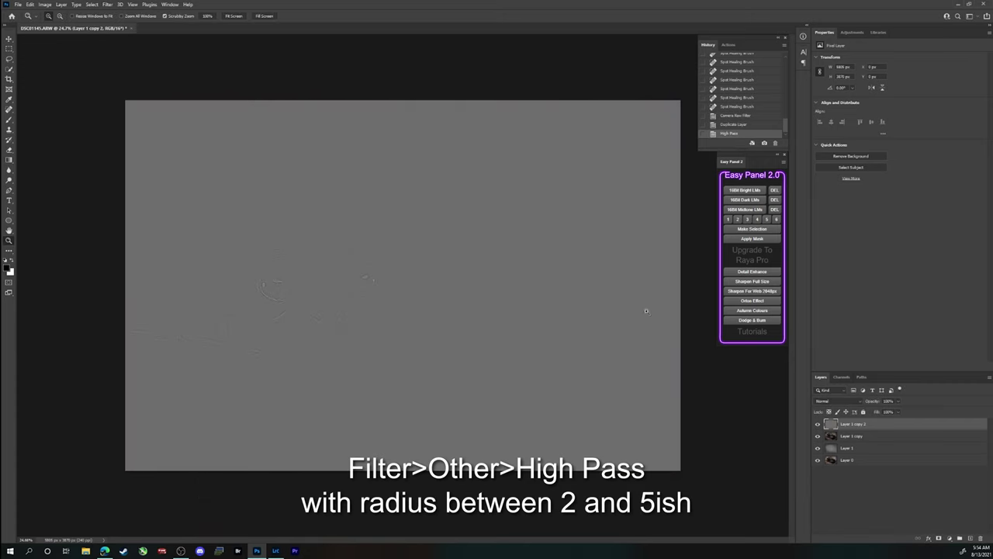
Step: Set the high-pass layer to 50% opacity and give it an inverted, fully hiding mask
click(873, 402)
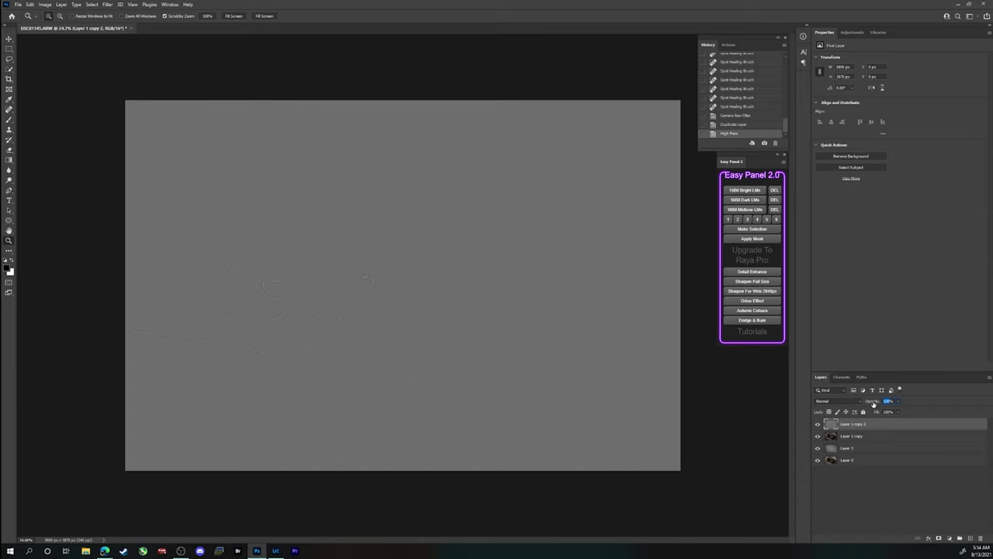
text(50)
click(939, 537)
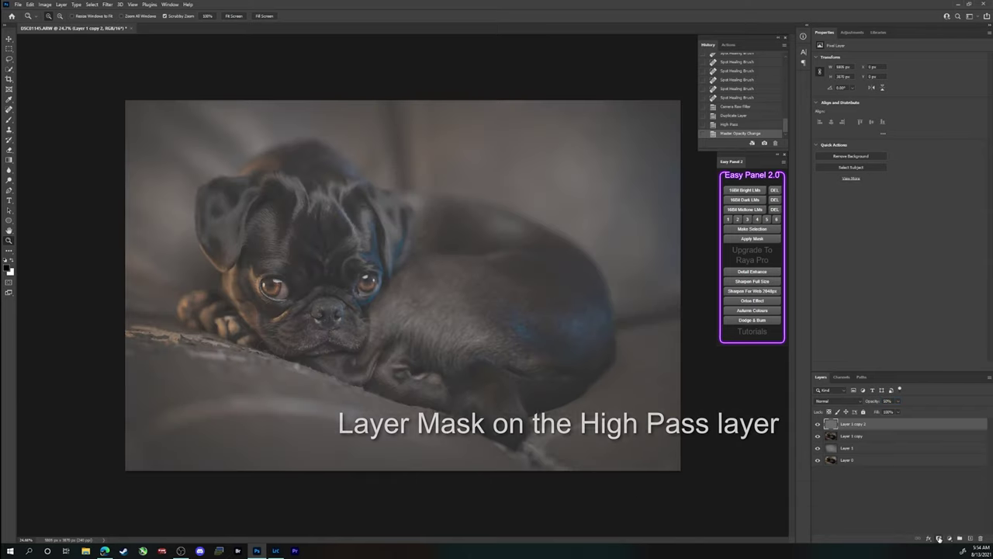
key(ctrl+i)
drag(259, 323, 419, 305)
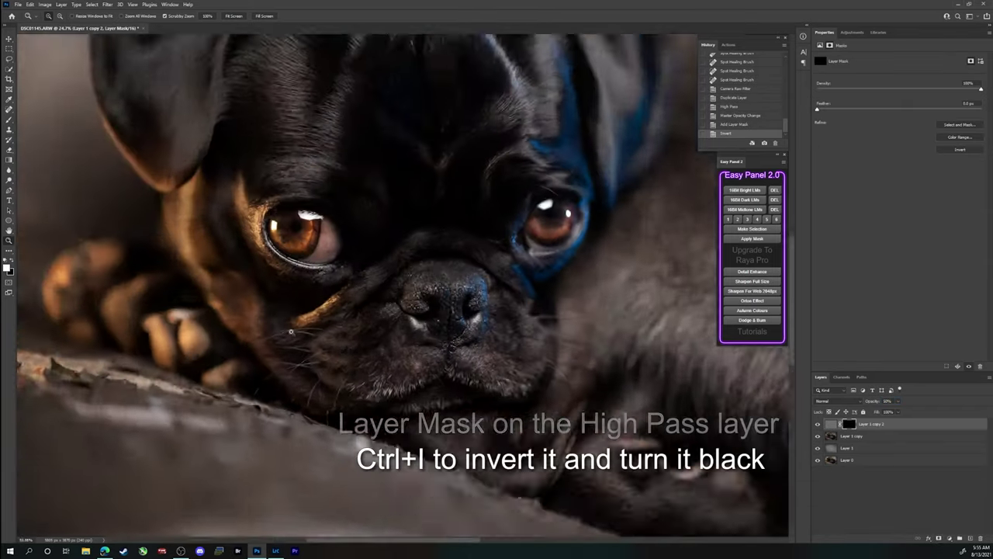
key(b)
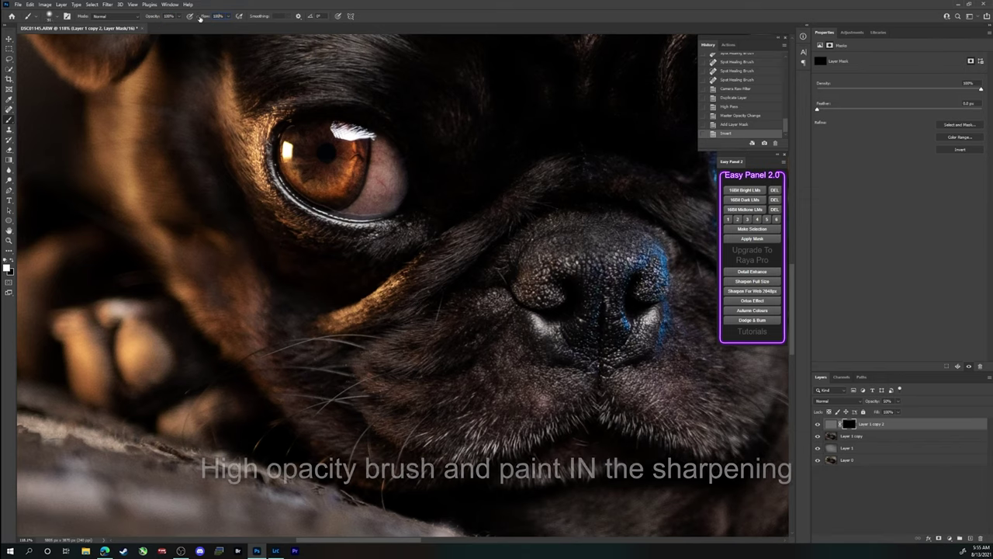
Step: Paint the high-pass sharpening into the pug's eyes and nose through the mask
drag(342, 147, 311, 210)
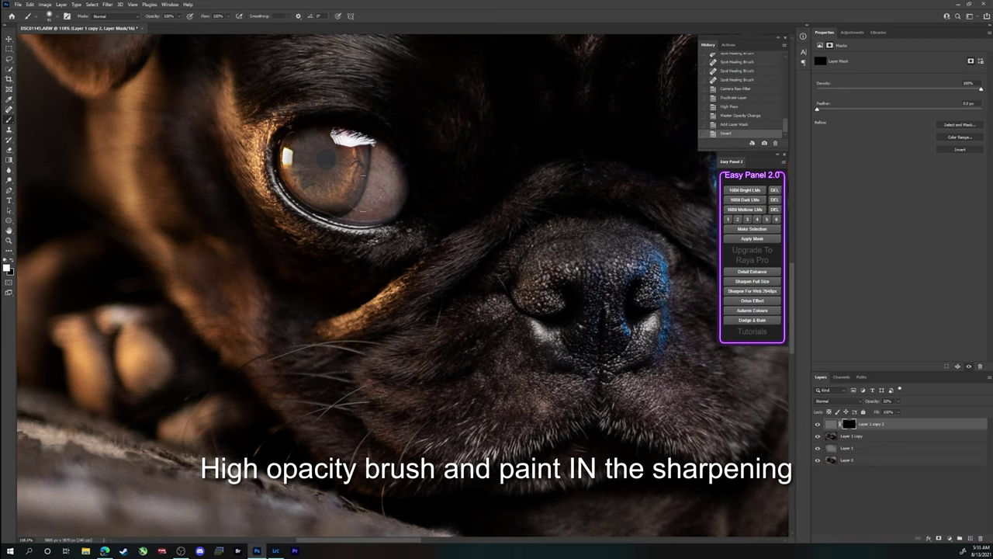
drag(264, 132, 373, 240)
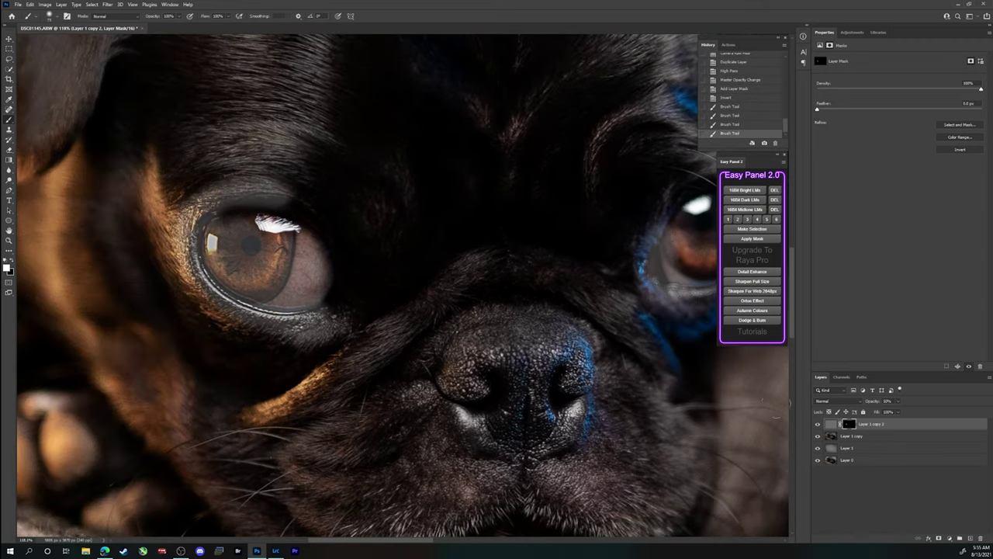
drag(845, 402, 864, 404)
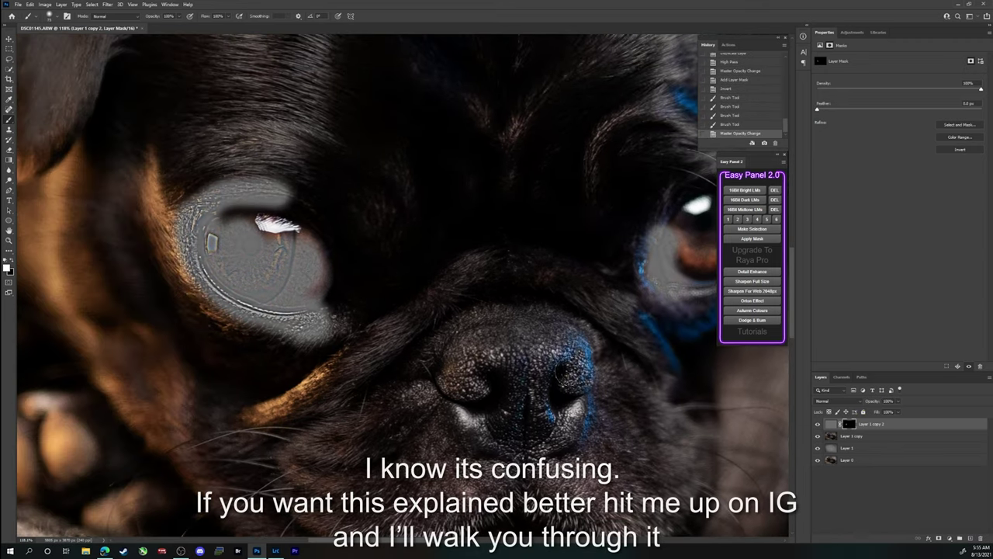
drag(458, 341, 574, 434)
drag(466, 419, 559, 489)
drag(466, 318, 574, 325)
drag(419, 326, 597, 450)
drag(512, 461, 454, 388)
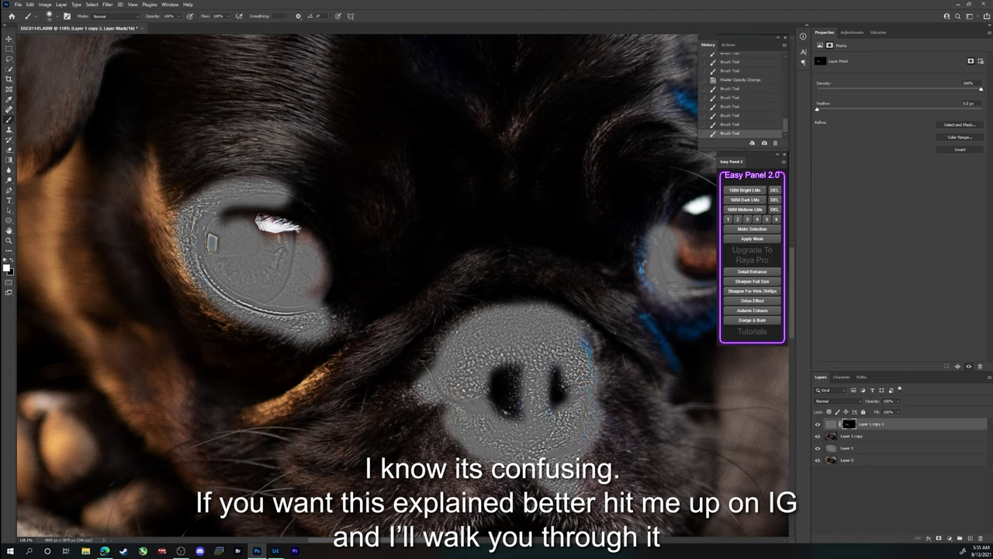
Step: Set the high-pass layer to Overlay blending and reopen the Camera Raw Filter
click(834, 400)
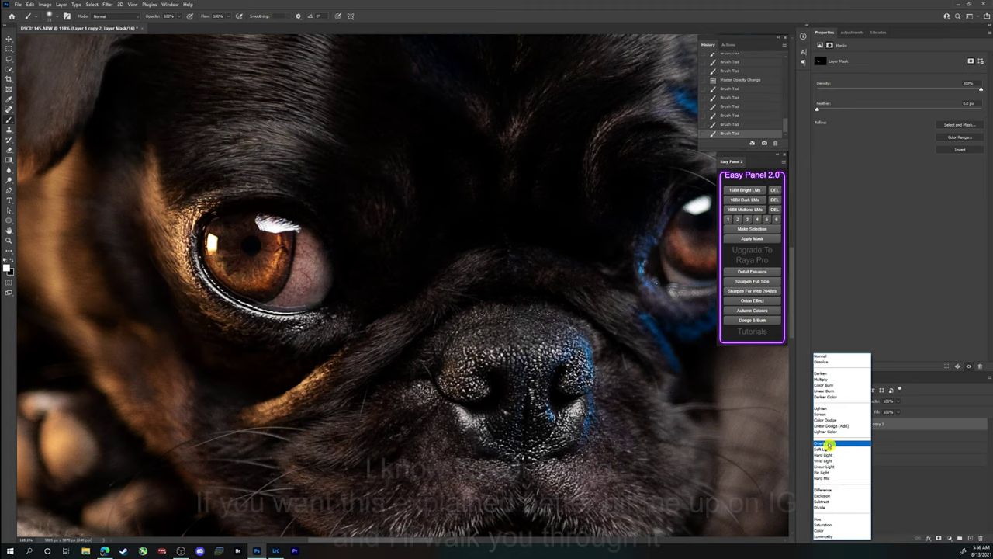
click(828, 444)
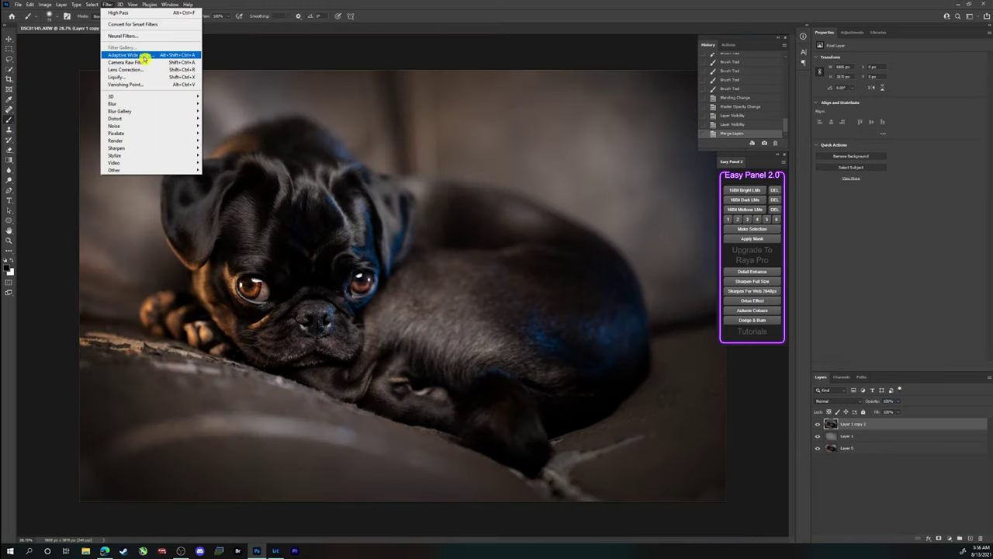
click(145, 62)
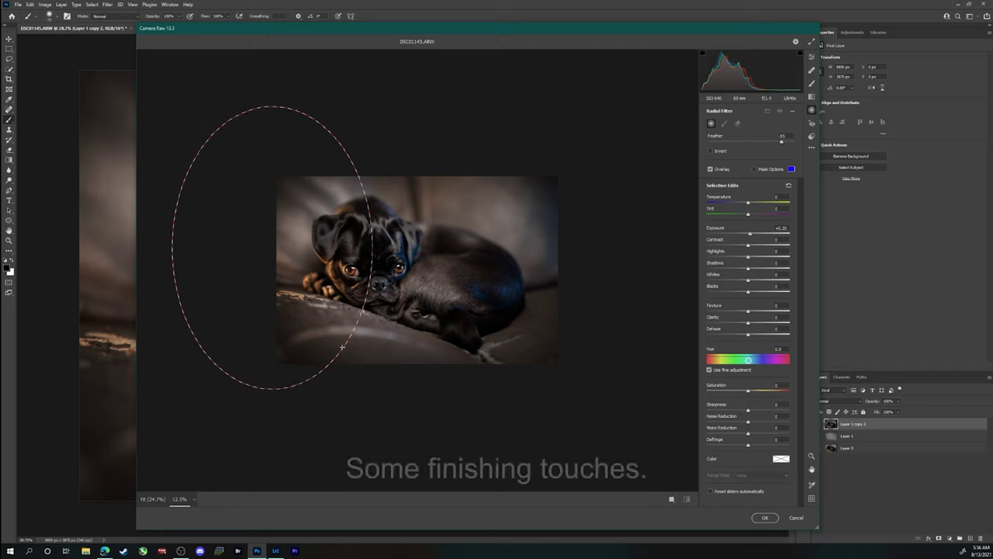
Step: Place a large radial filter above the pug with Dehaze -29 and Contrast +11
drag(310, 291, 348, 373)
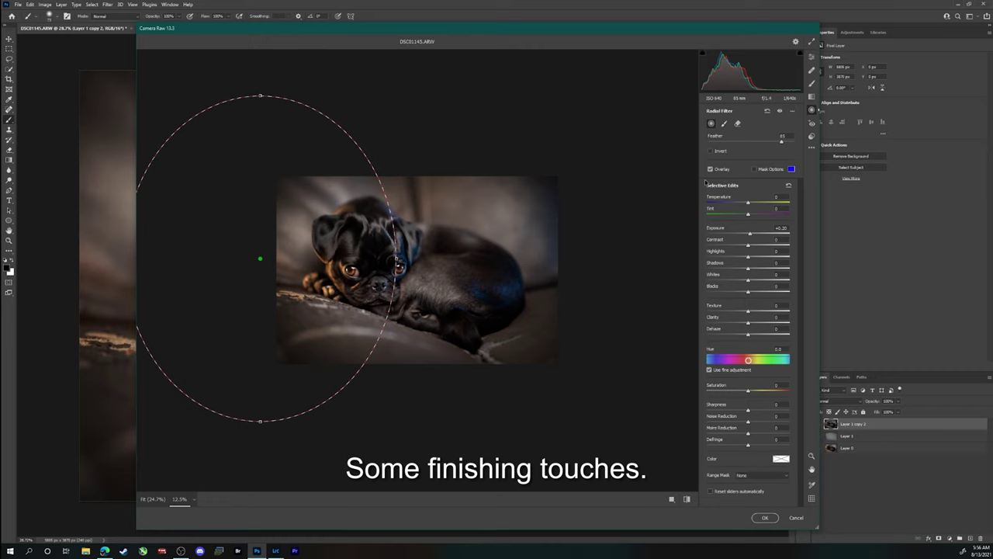
drag(410, 200, 399, 193)
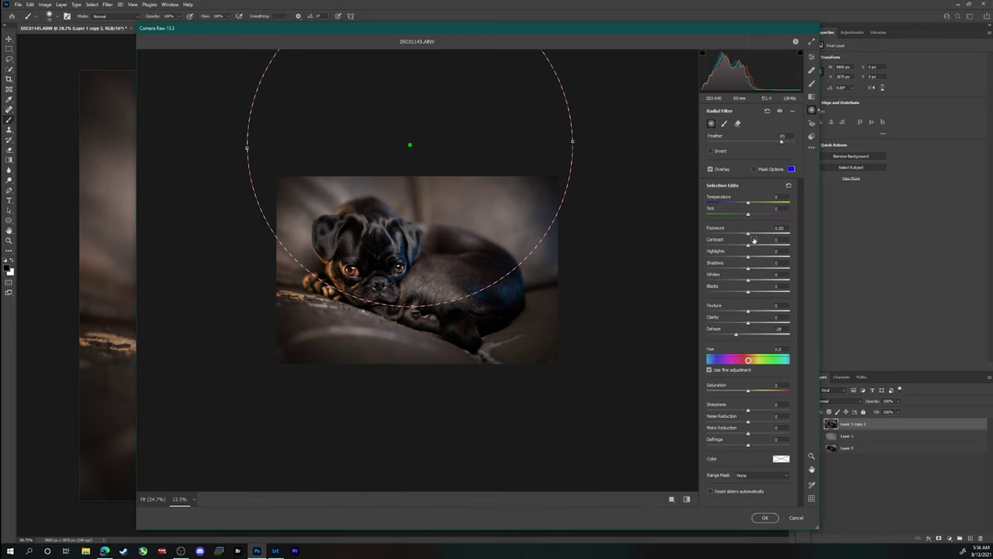
drag(749, 245, 751, 245)
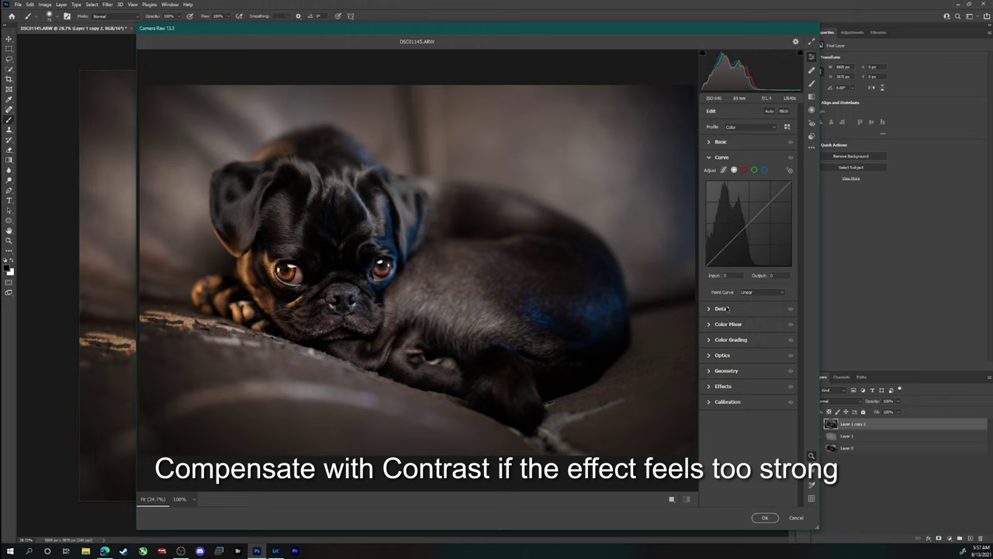
Step: Add a matte S-curve with lowered white point, lift face shadows via radial filter, and apply
click(706, 266)
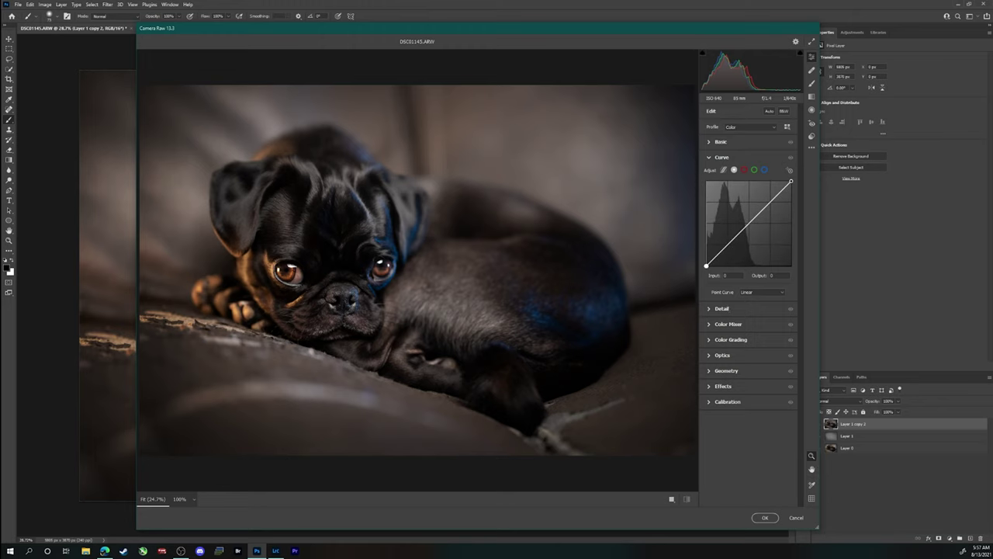
drag(791, 182, 790, 184)
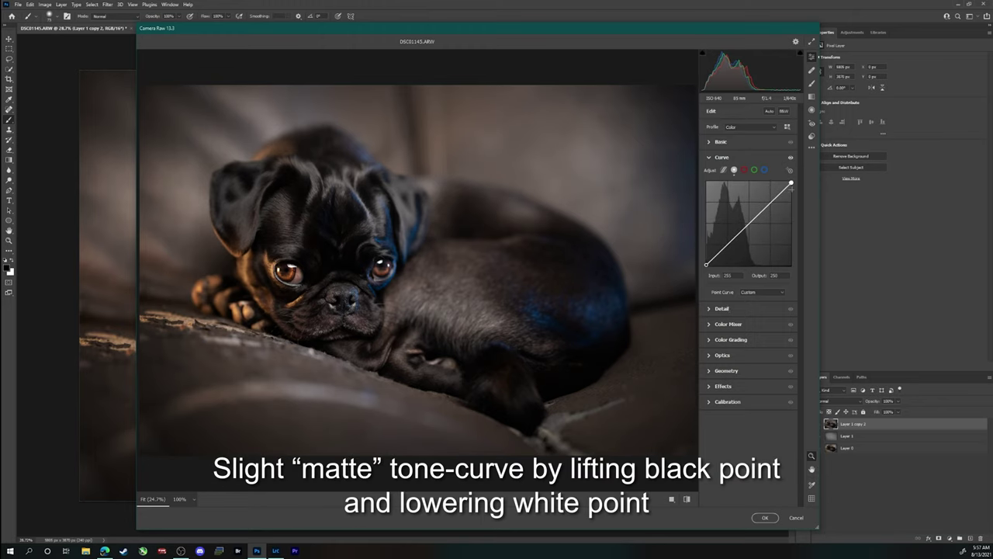
drag(731, 243, 731, 244)
drag(768, 207, 766, 205)
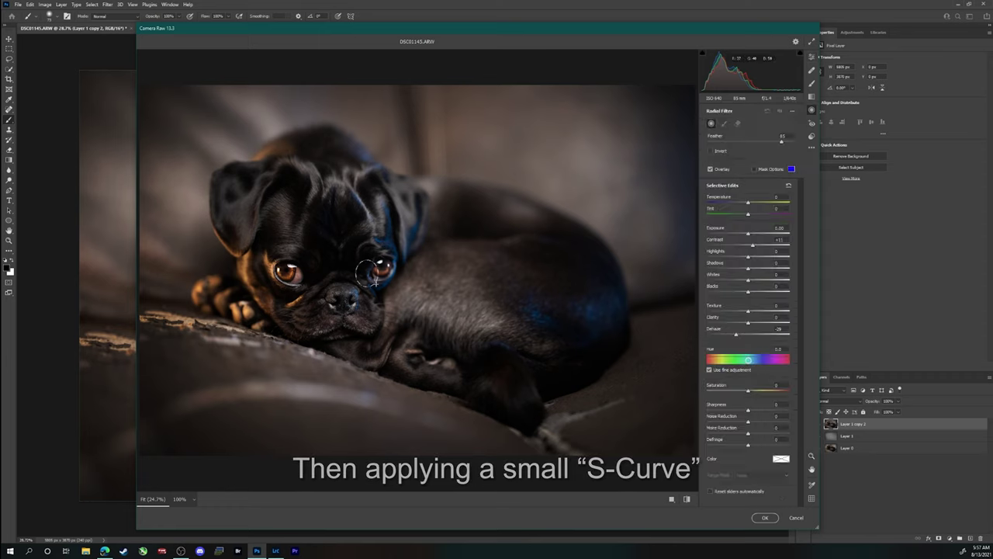
drag(371, 273, 390, 317)
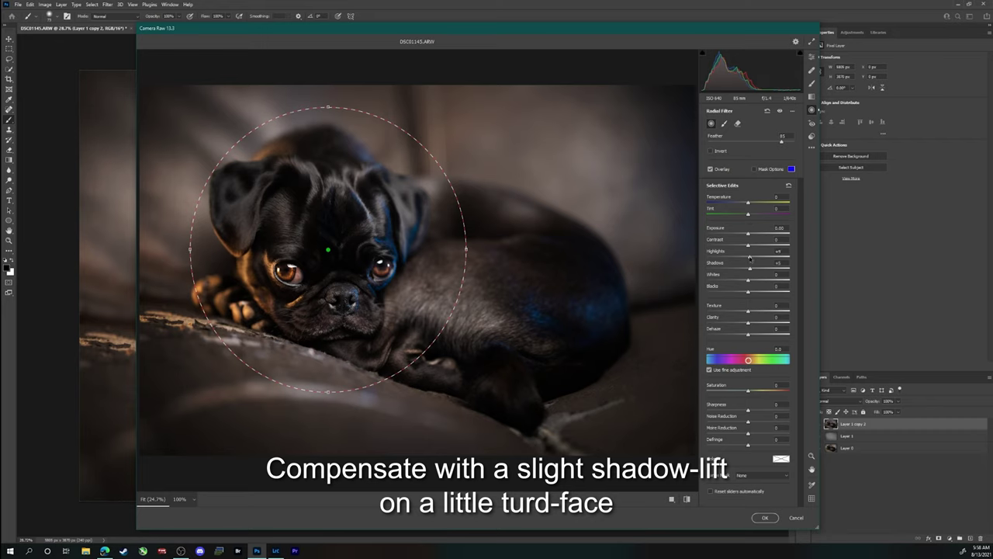
click(762, 518)
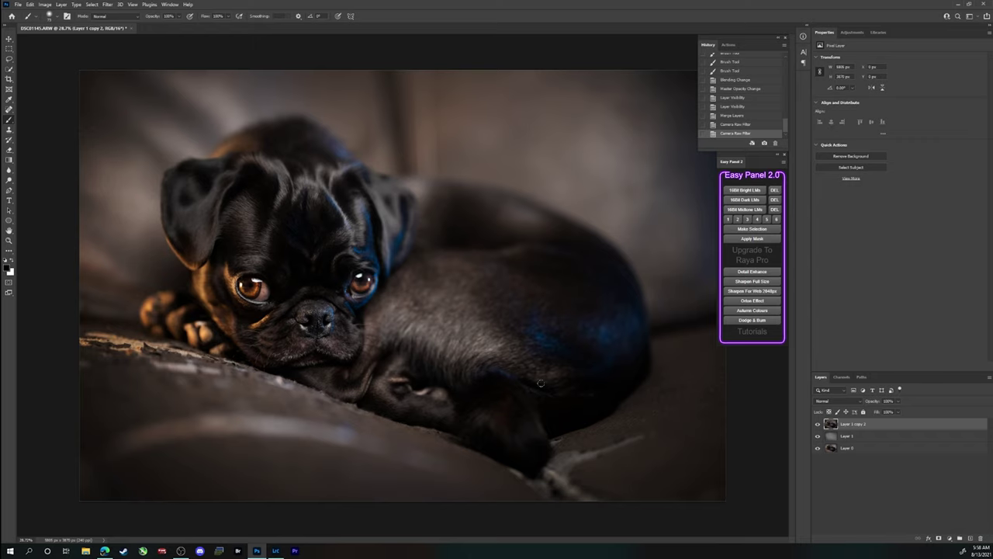
scroll(499, 336, down, 3)
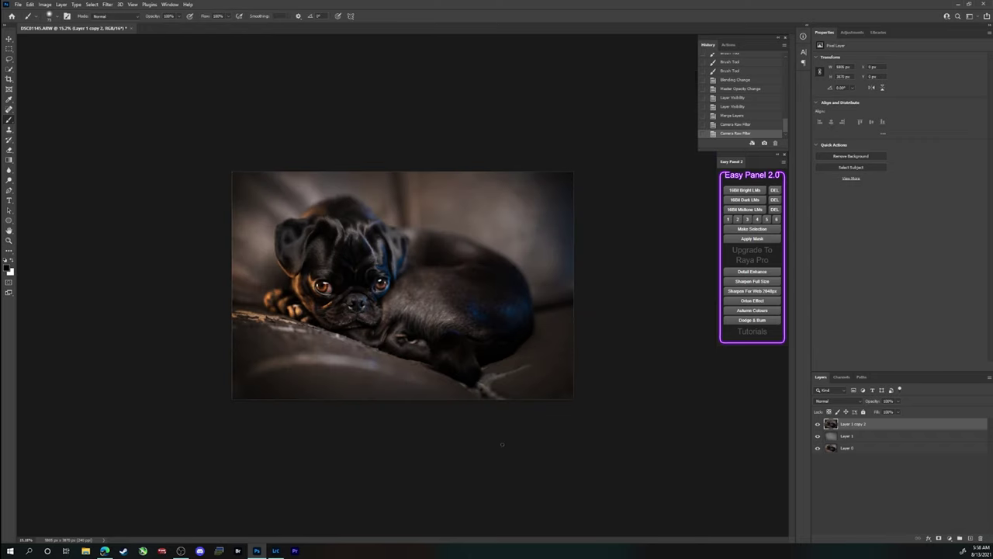